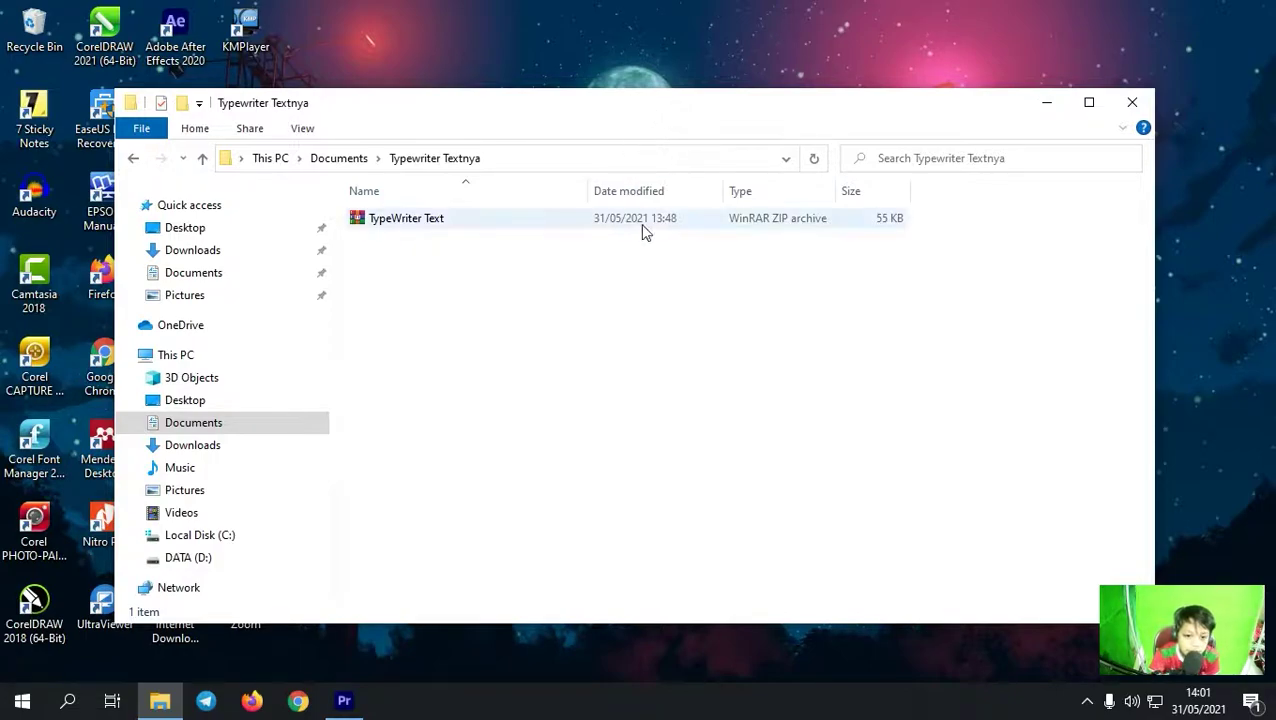
Extract the TypeWriter Text ZIP archive into its current folder and open the extracted TypeWriter Text folder.
left_click(441, 224)
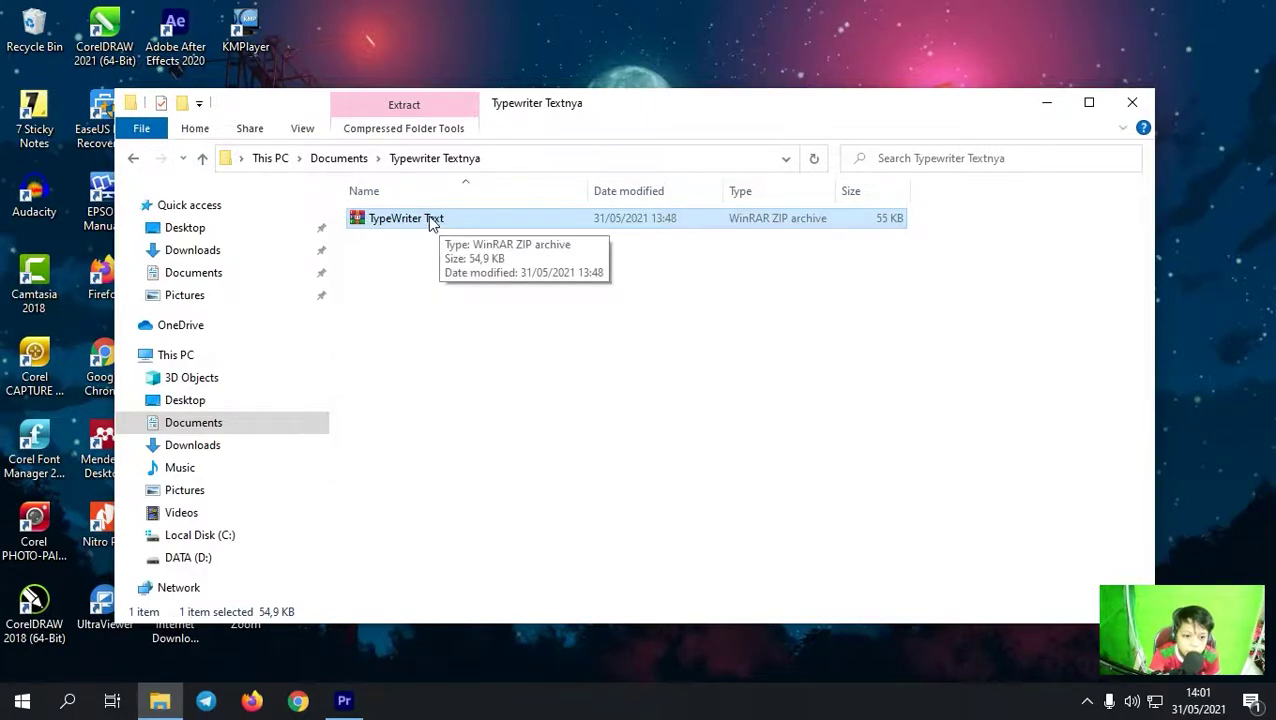
right_click(428, 220)
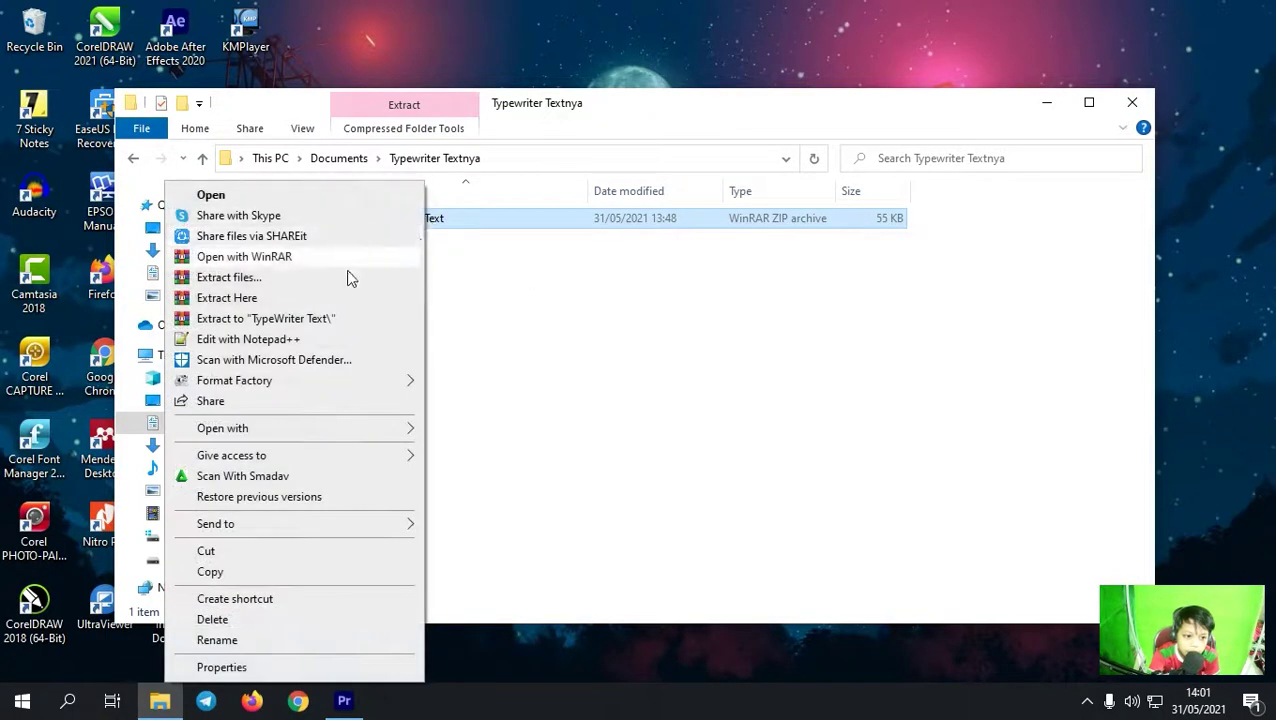
left_click(230, 298)
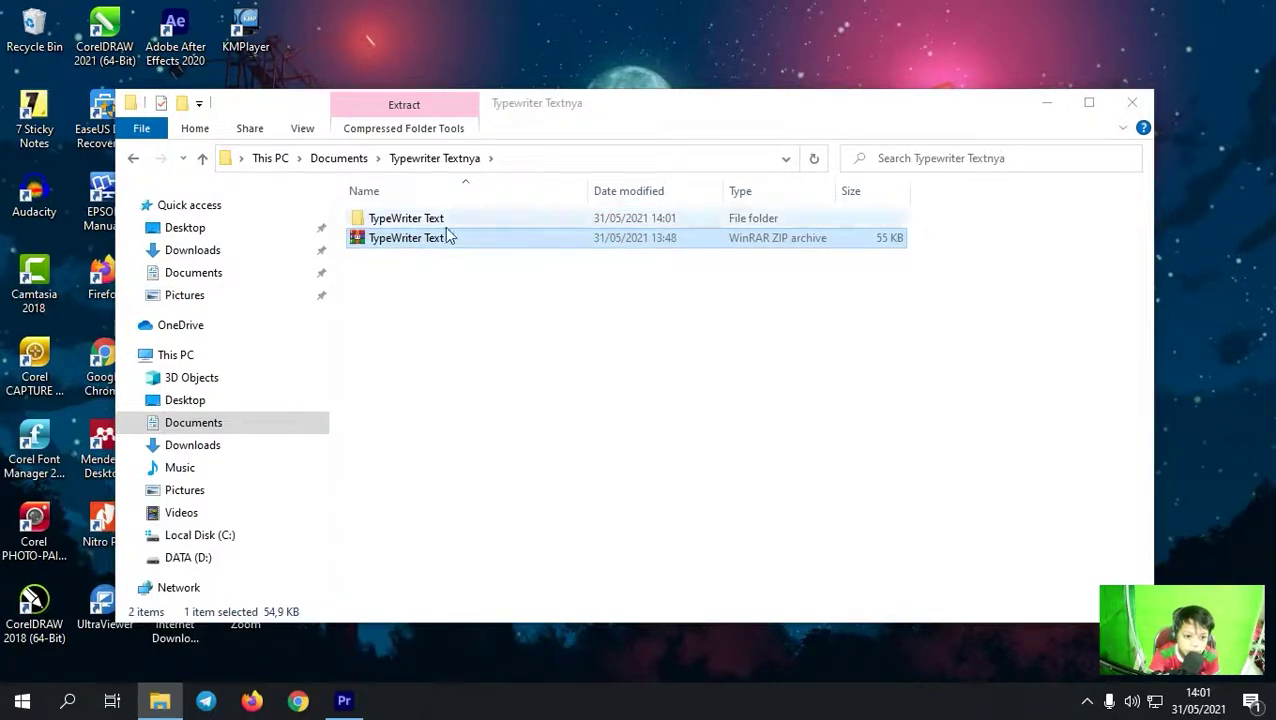
left_click(407, 219)
double_click(418, 220)
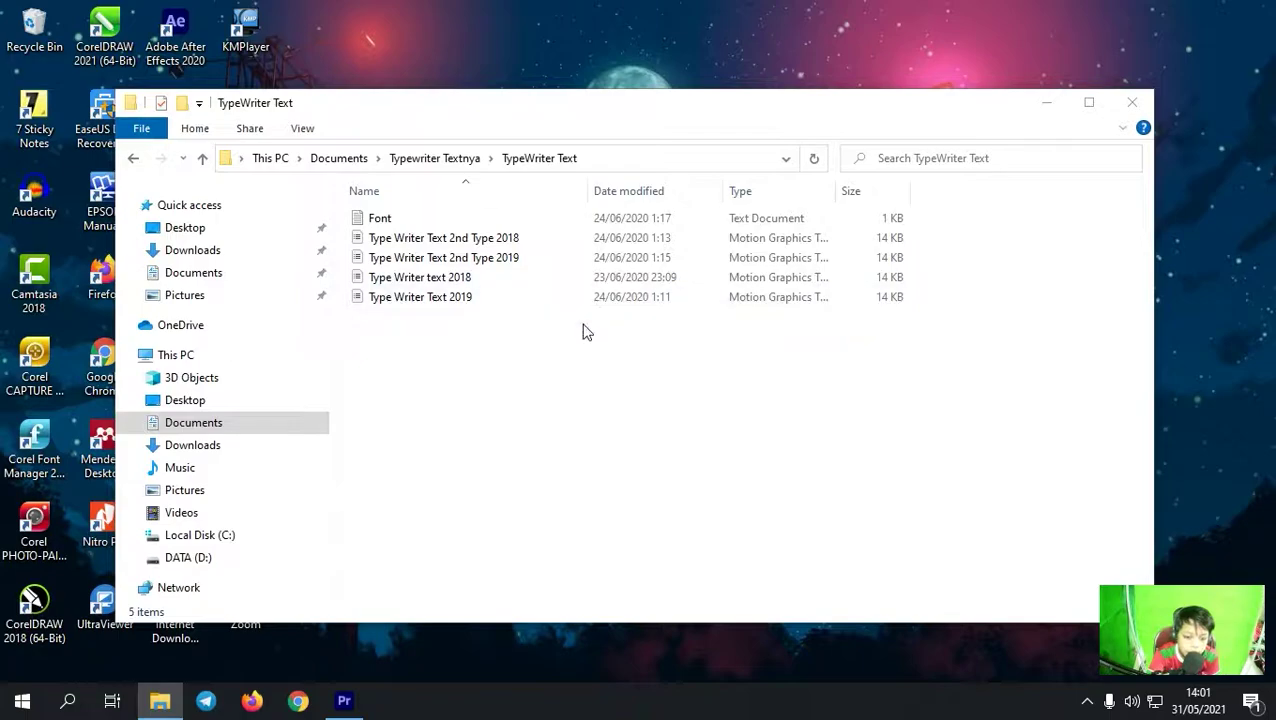
left_click_drag(694, 336, 536, 250)
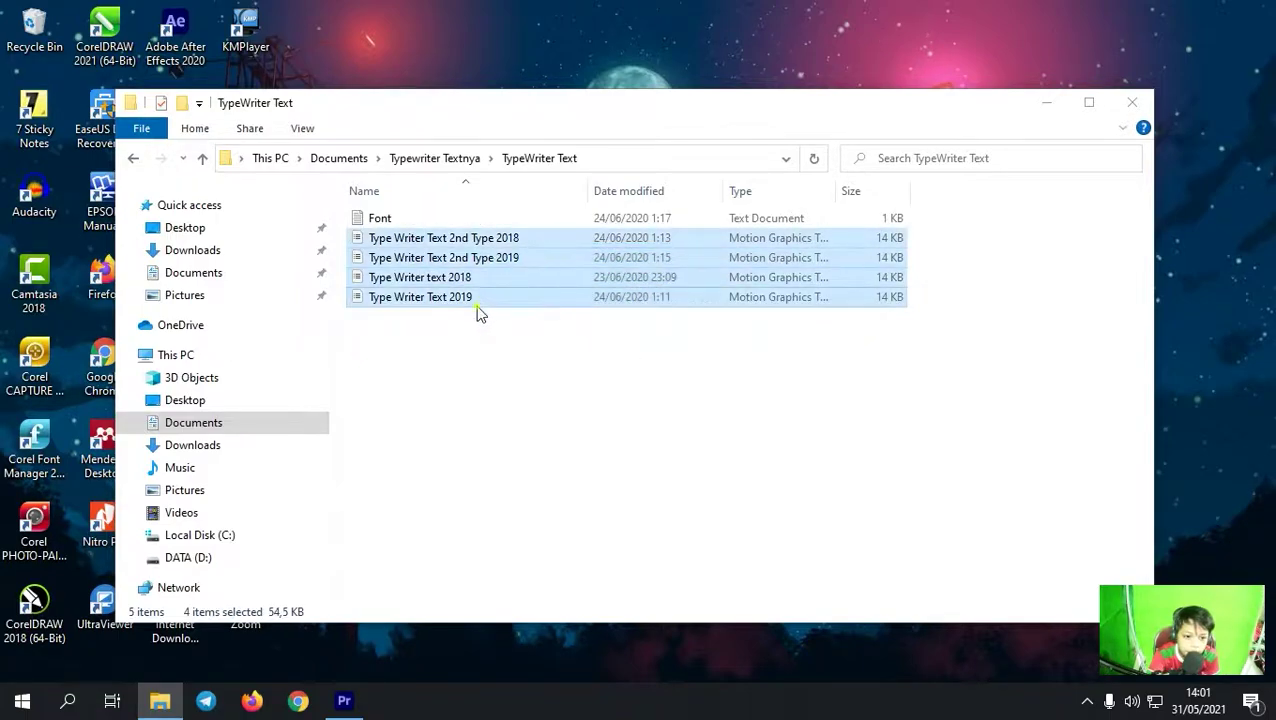
left_click(476, 302)
left_click_drag(536, 340, 466, 228)
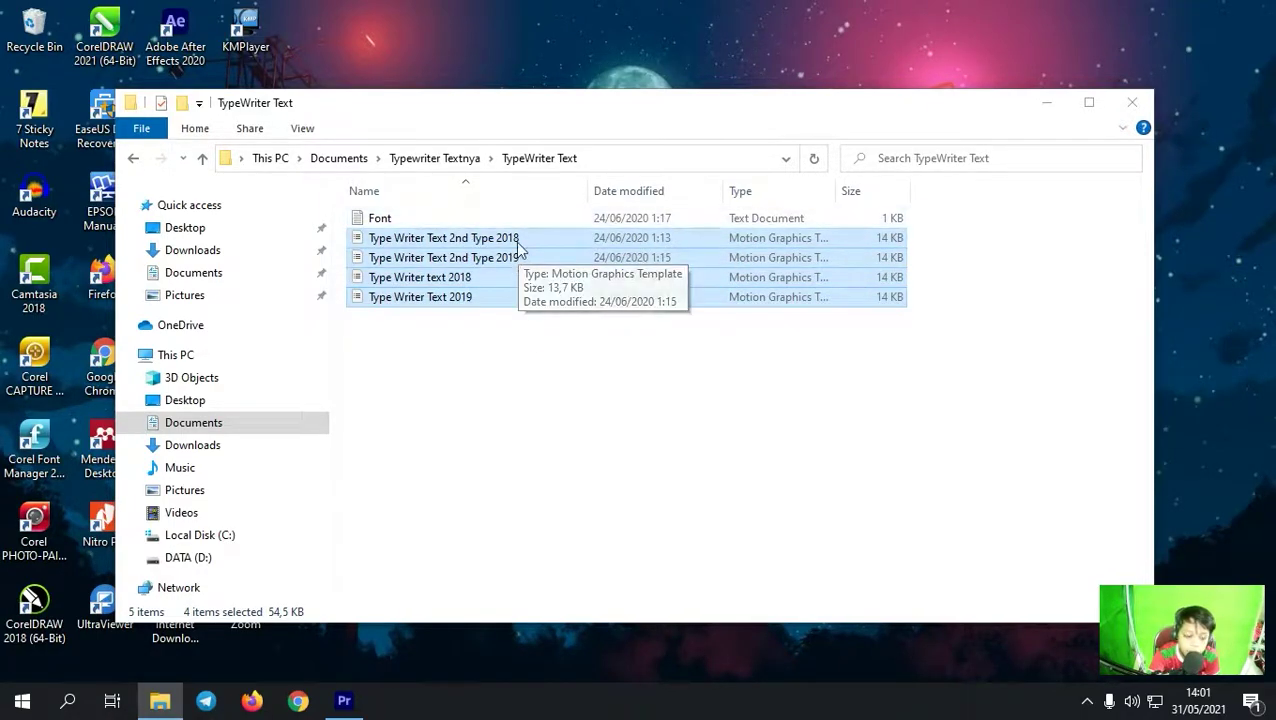
Read the Font text document to see which font the templates use, and close it.
left_click(428, 215)
double_click(378, 217)
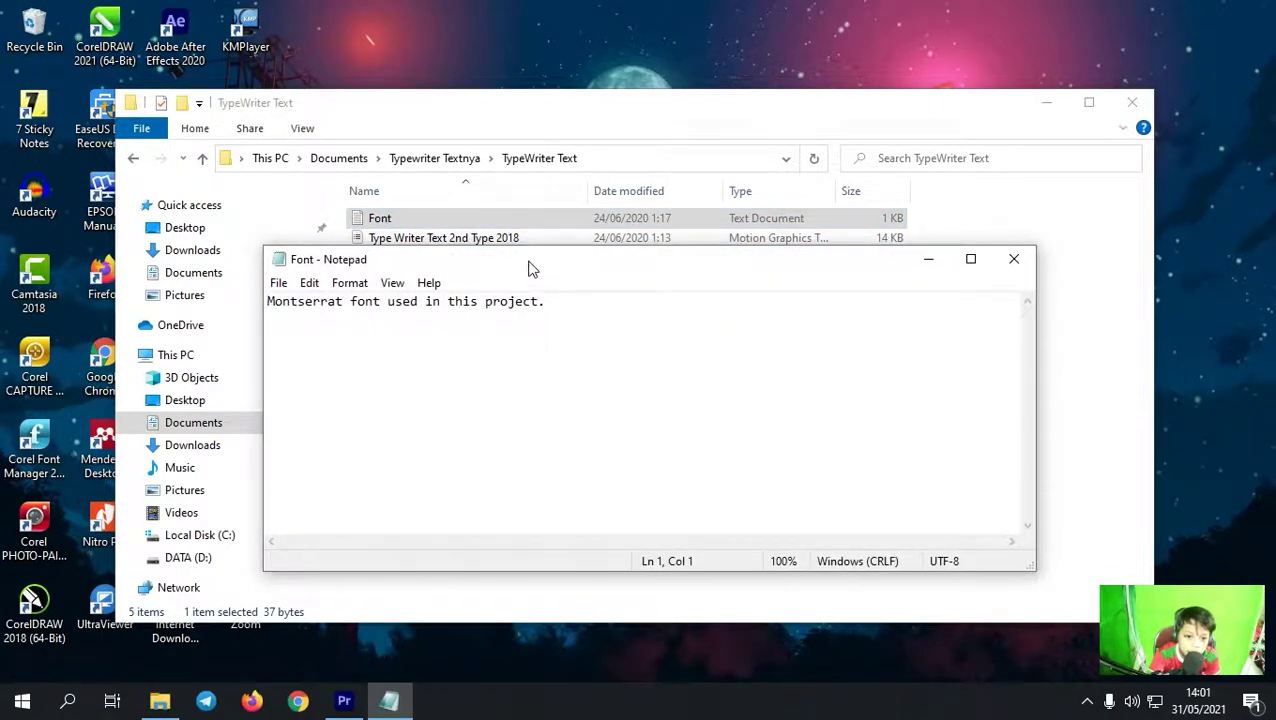
left_click_drag(530, 268, 258, 316)
left_click(541, 319)
left_click(338, 319)
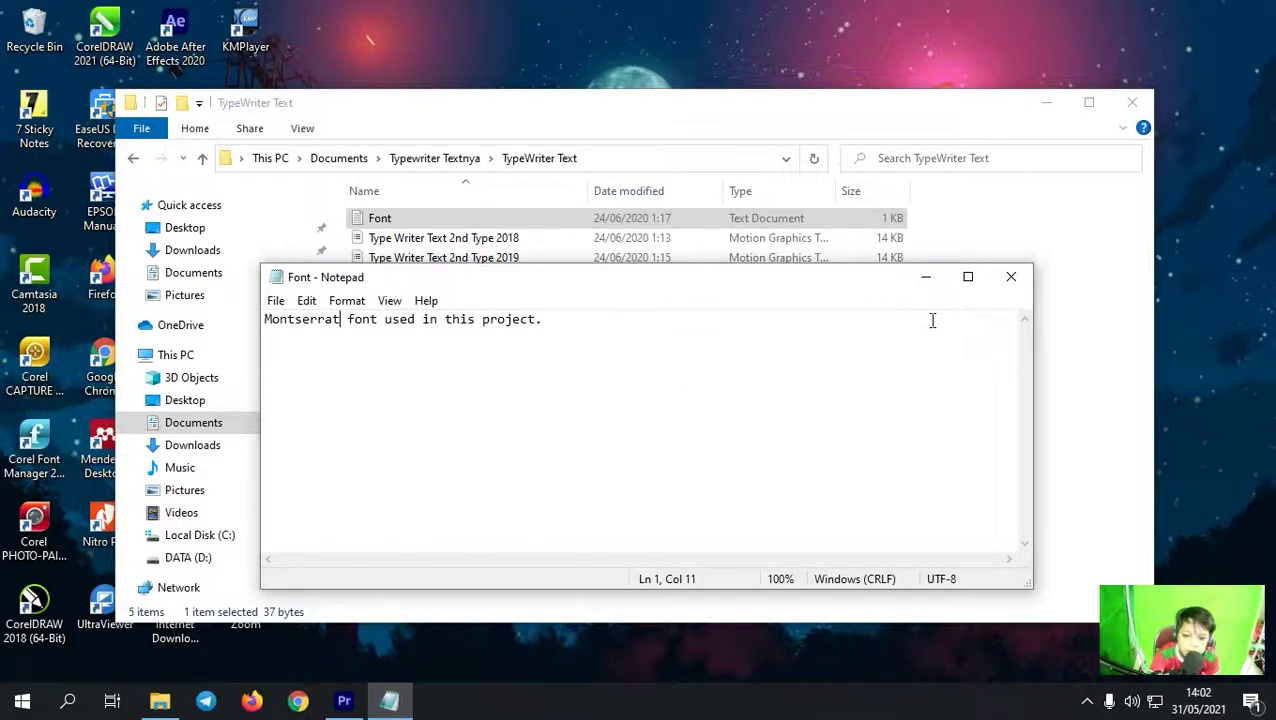
left_click(1011, 276)
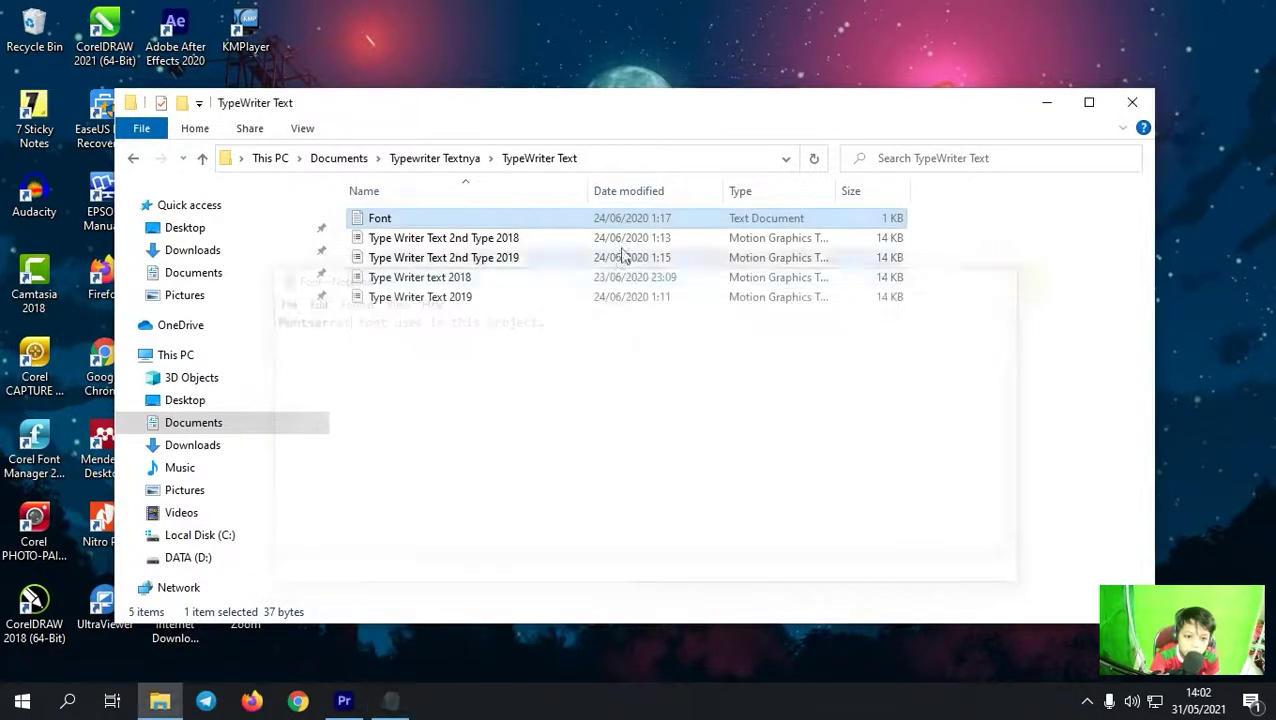
left_click_drag(658, 352, 440, 218)
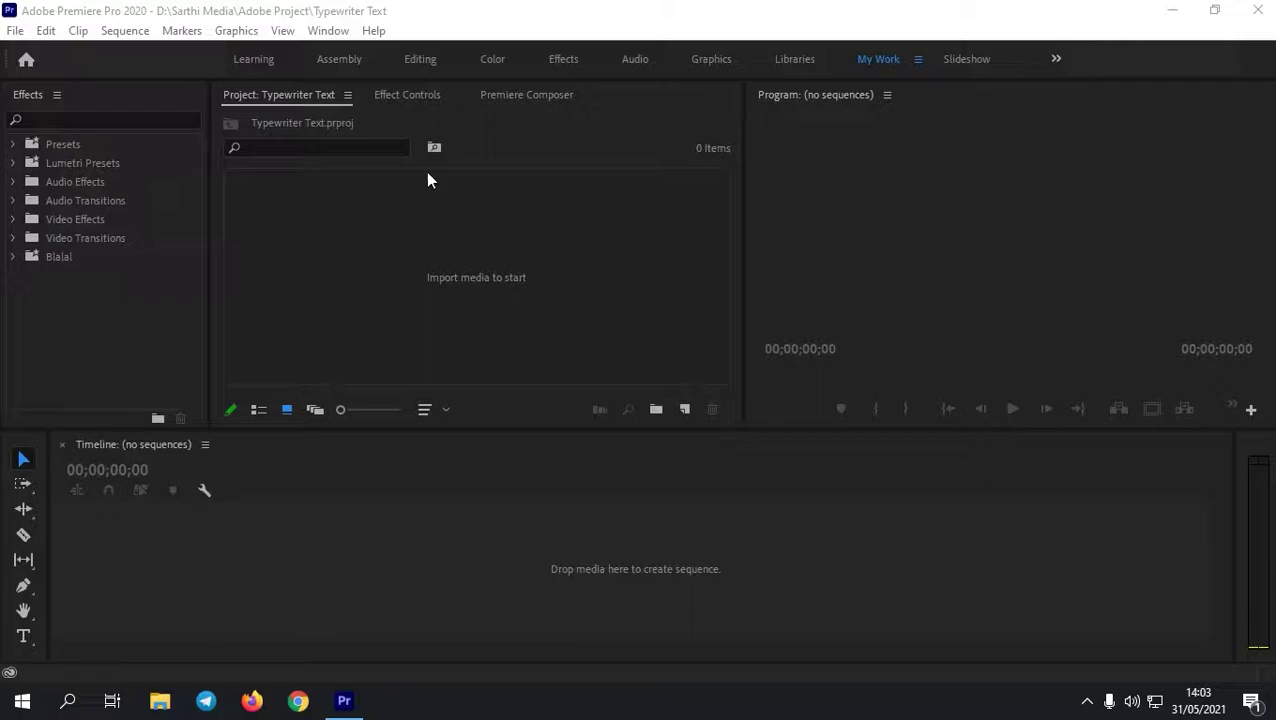
Show the Essential Graphics panel in Premiere Pro, narrow it, and enlarge the Program monitor area.
left_click(330, 31)
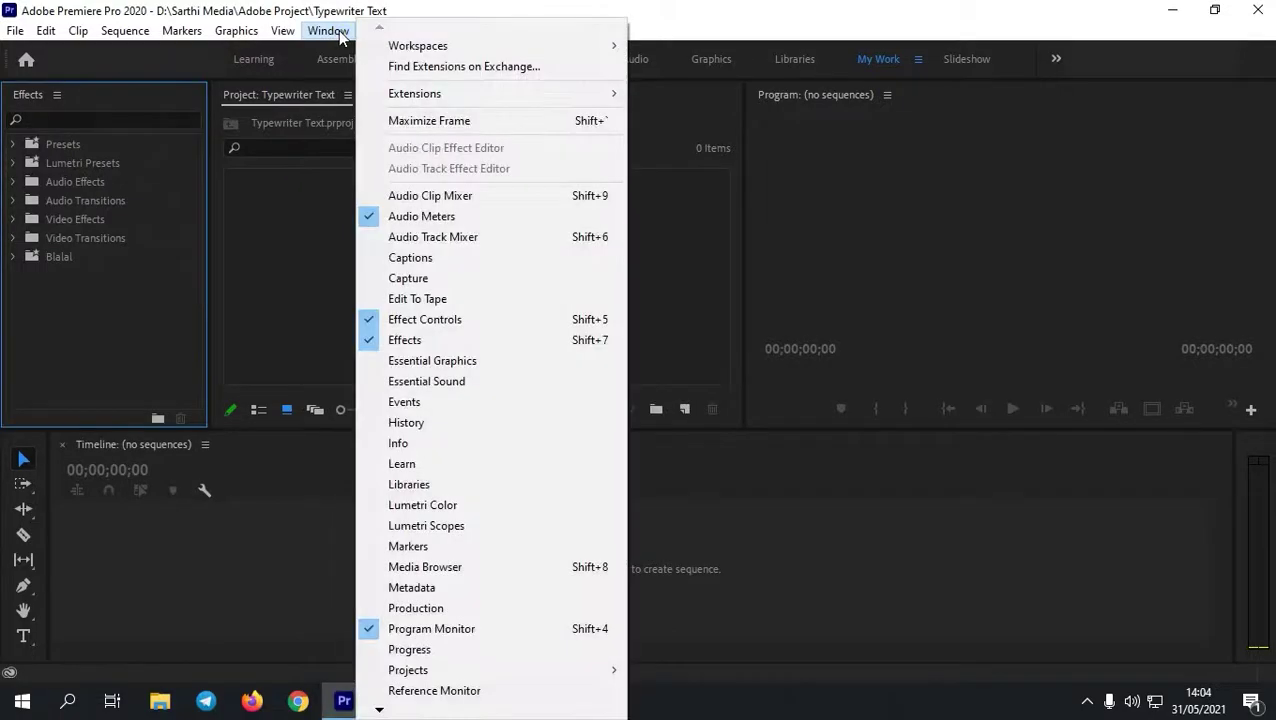
left_click(456, 360)
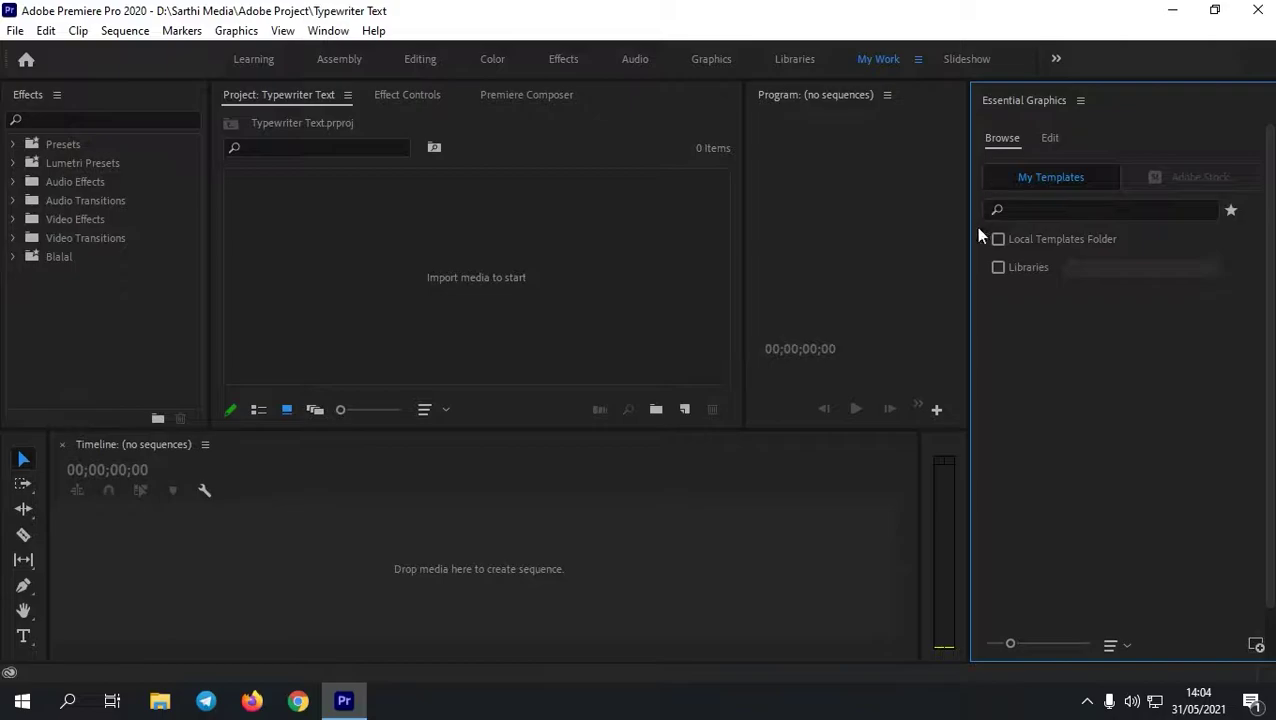
left_click_drag(745, 257, 575, 242)
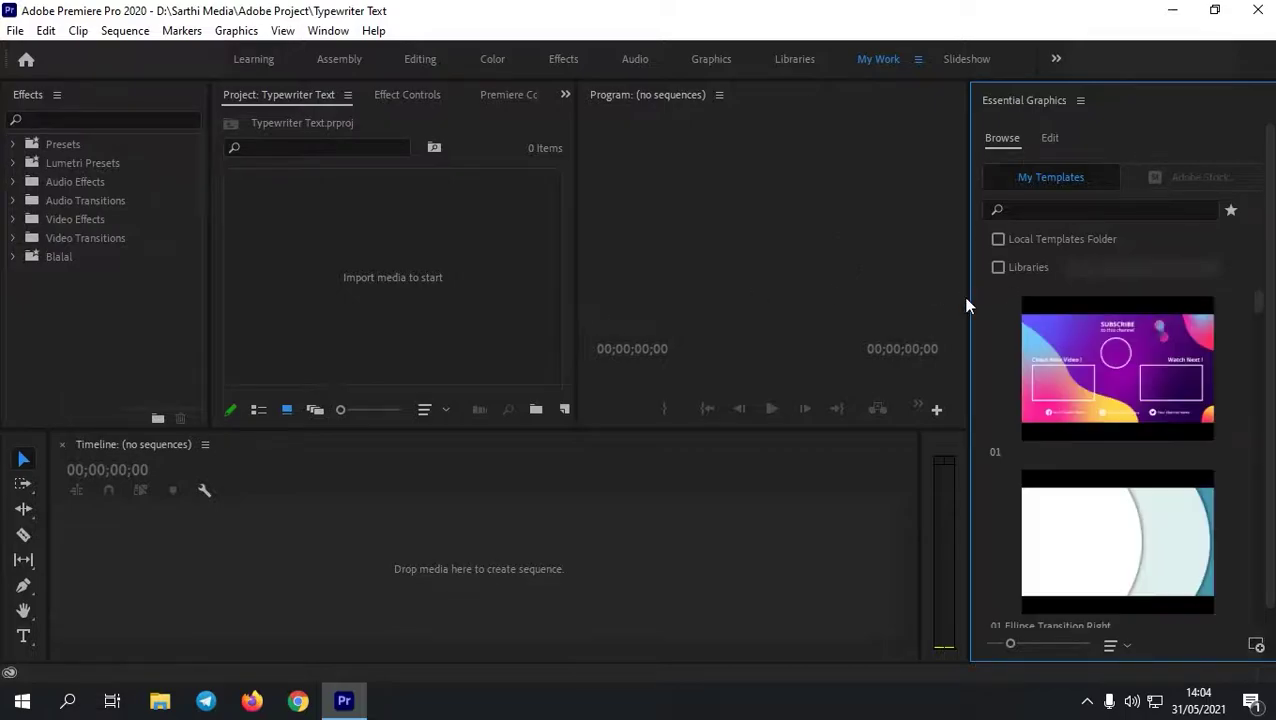
left_click_drag(968, 303, 1064, 316)
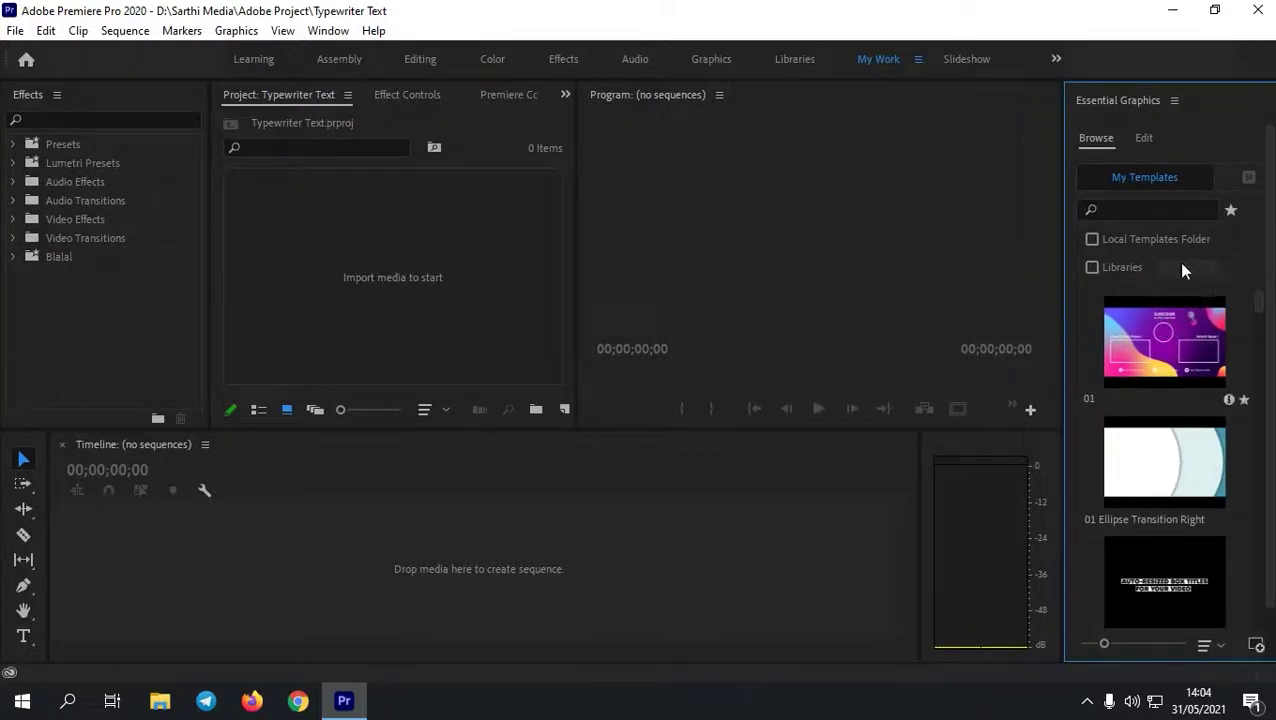
scroll(1165, 360, "down", 10)
scroll(1189, 318, "down", 5)
scroll(1190, 322, "up", 10)
scroll(1197, 330, "up", 2)
Install the Type Writer Text 2019 motion graphics template from Documents > Typewriter Textnya > TypeWriter Text.
left_click(1257, 647)
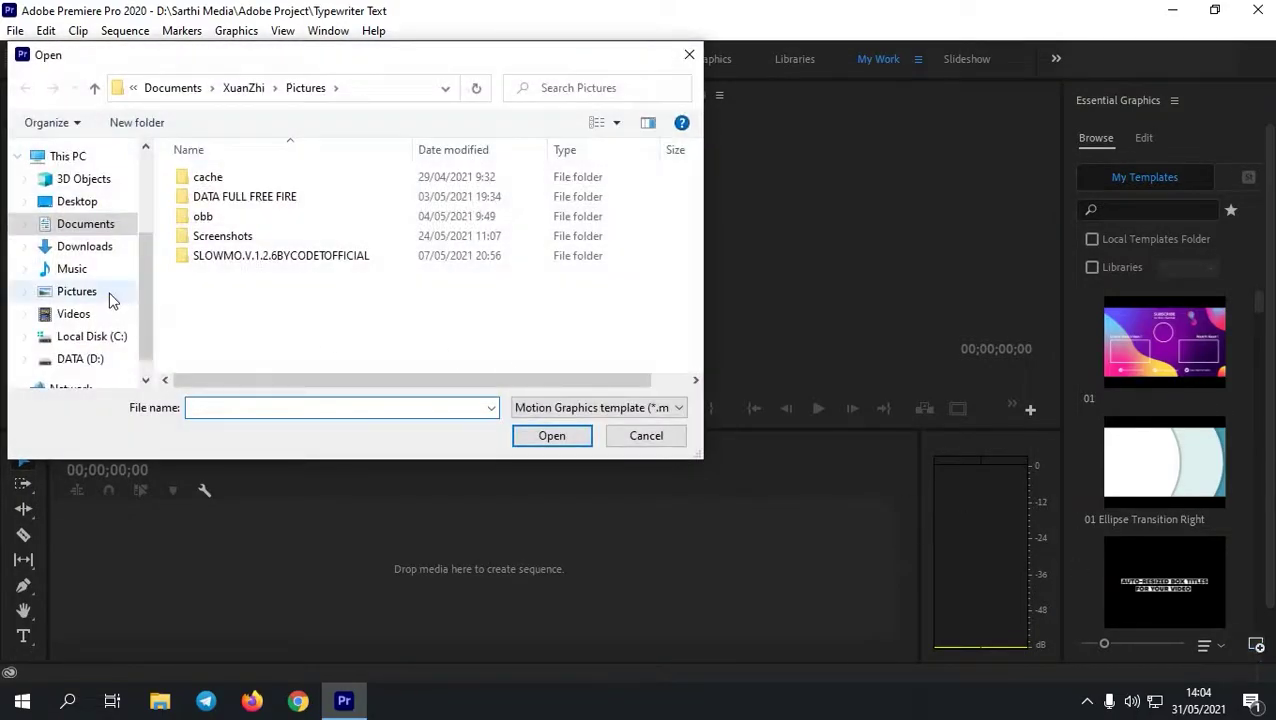
left_click(92, 268)
left_click(90, 249)
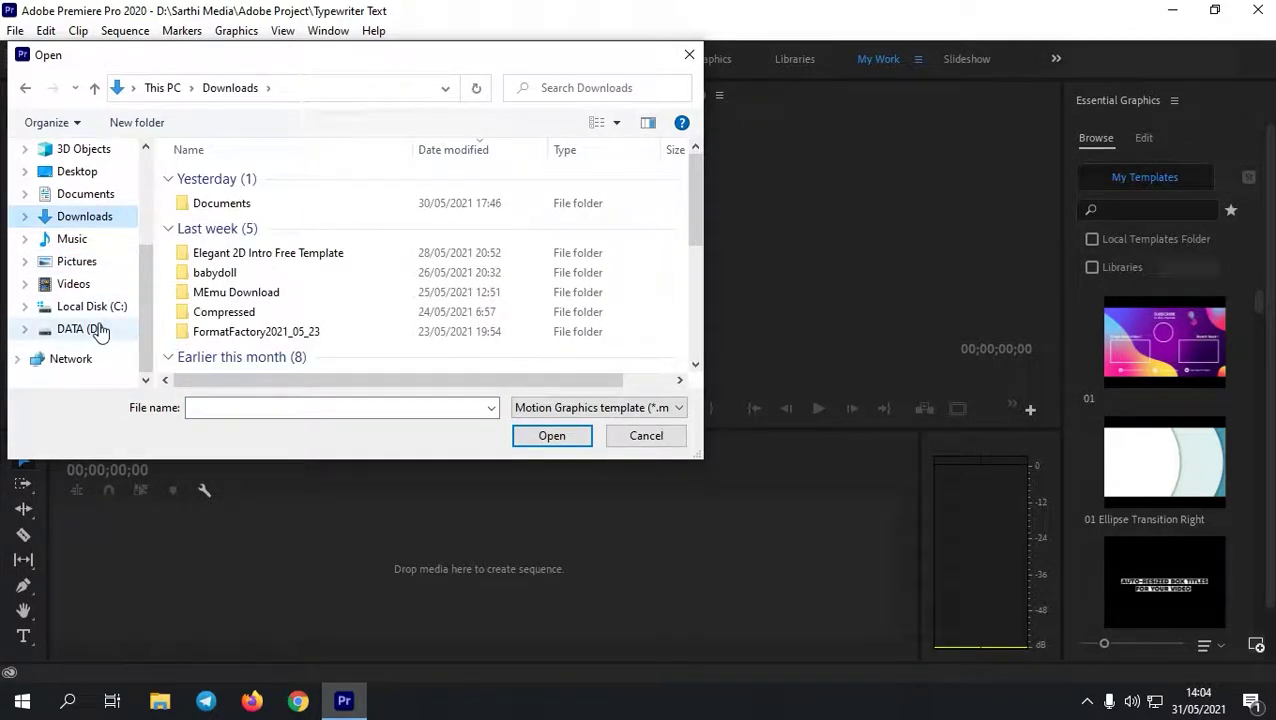
scroll(94, 285, "up", 1)
left_click(85, 254)
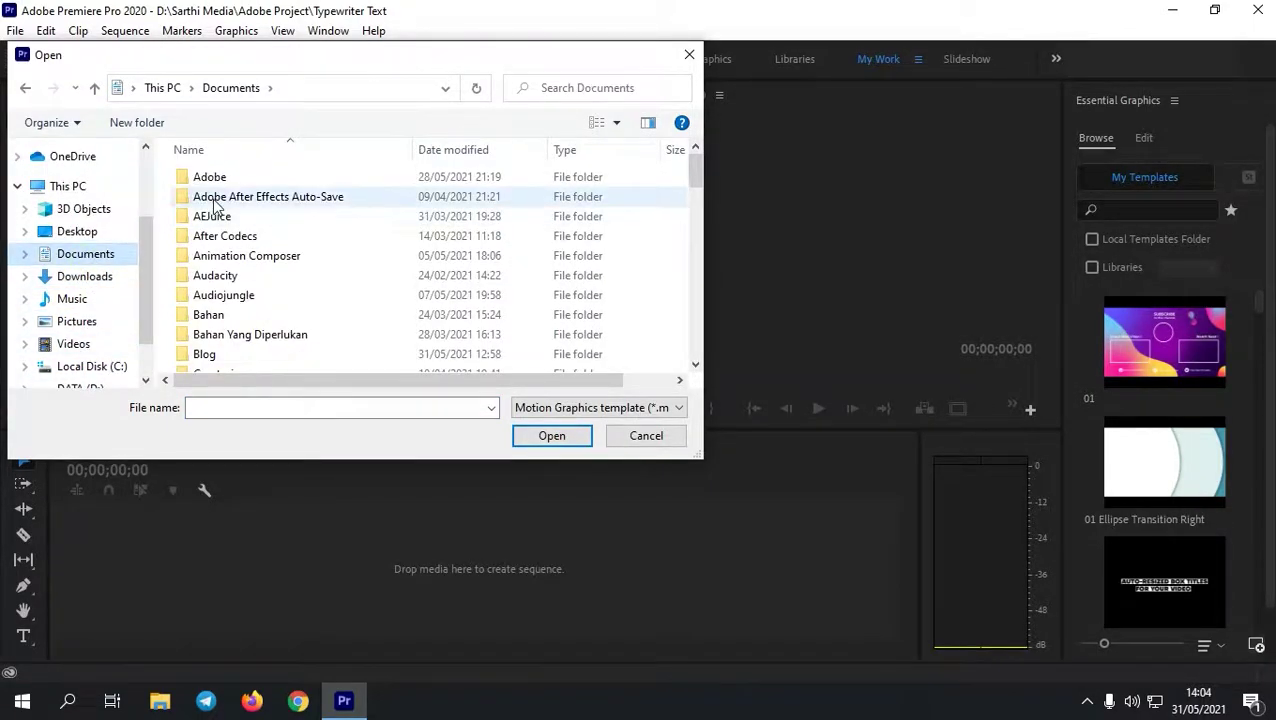
left_click(214, 200)
scroll(214, 200, "down", 10)
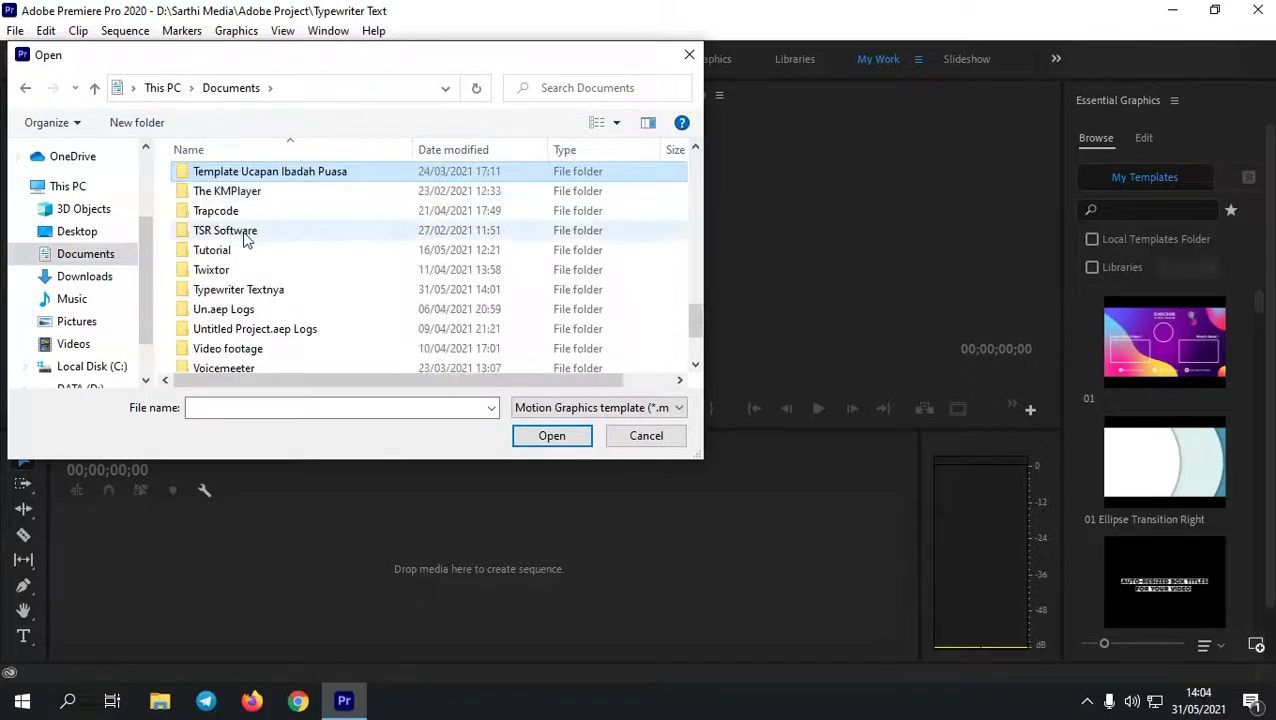
double_click(240, 293)
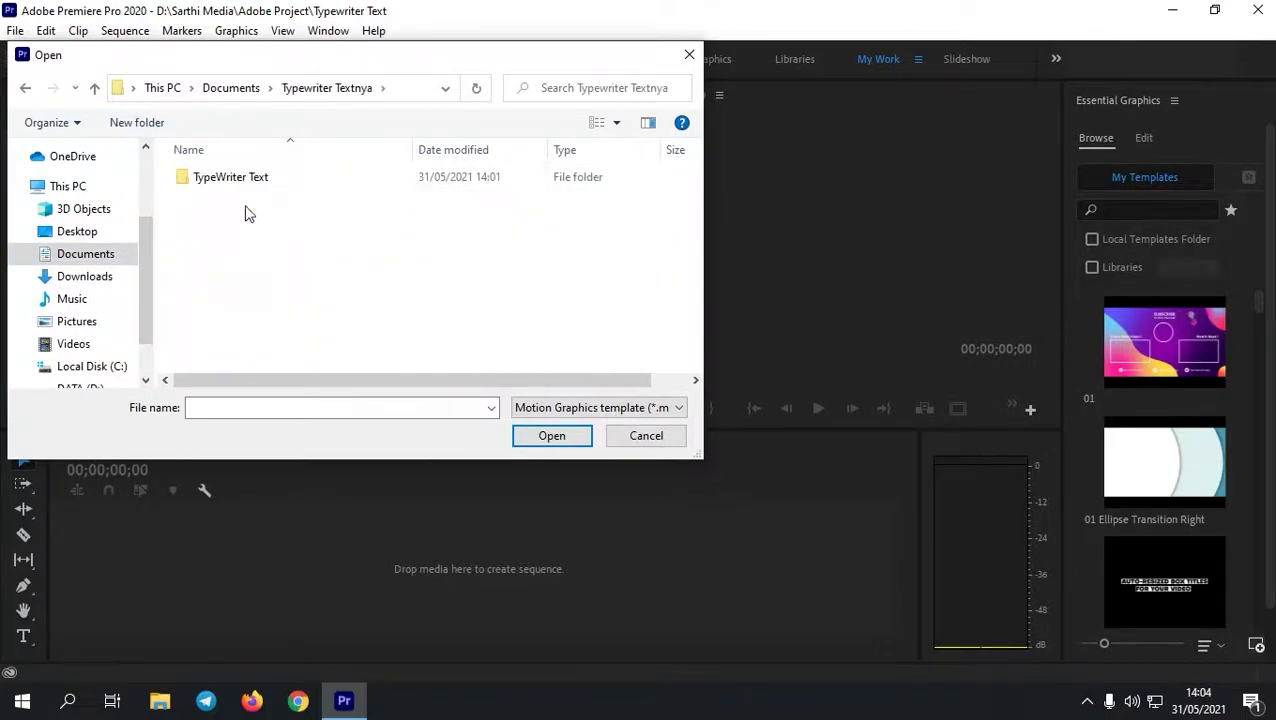
double_click(250, 180)
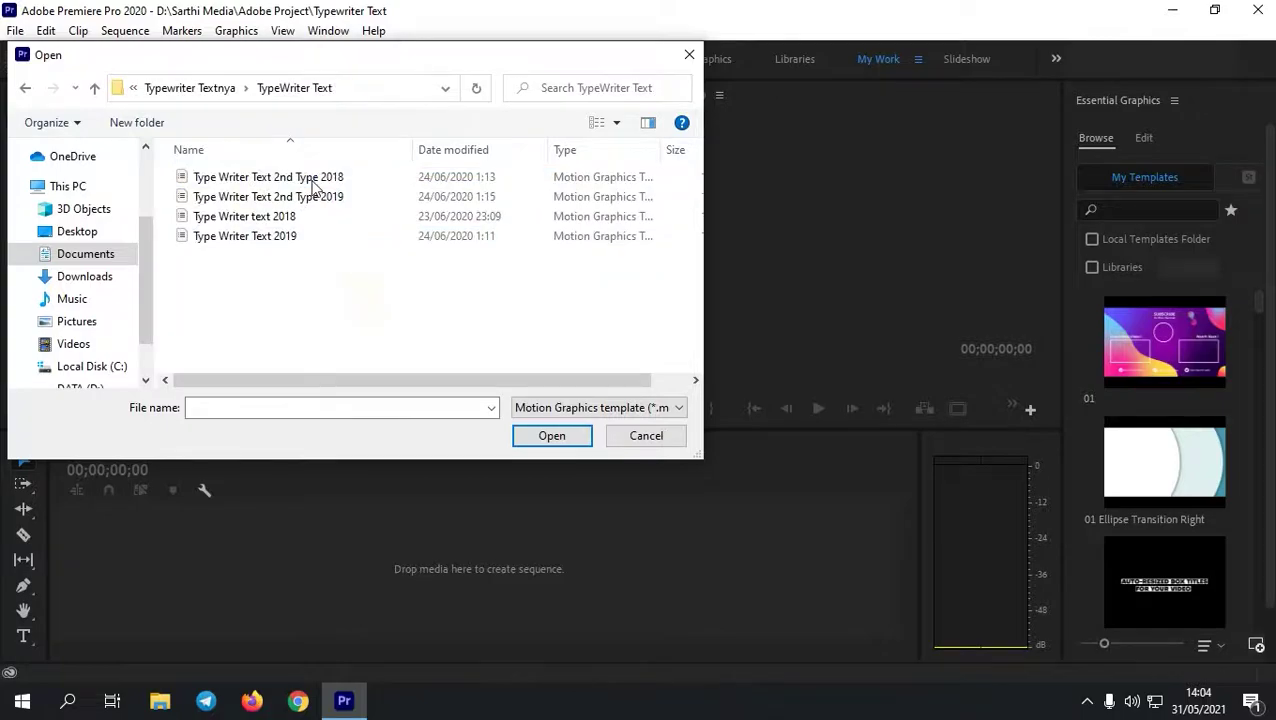
double_click(298, 236)
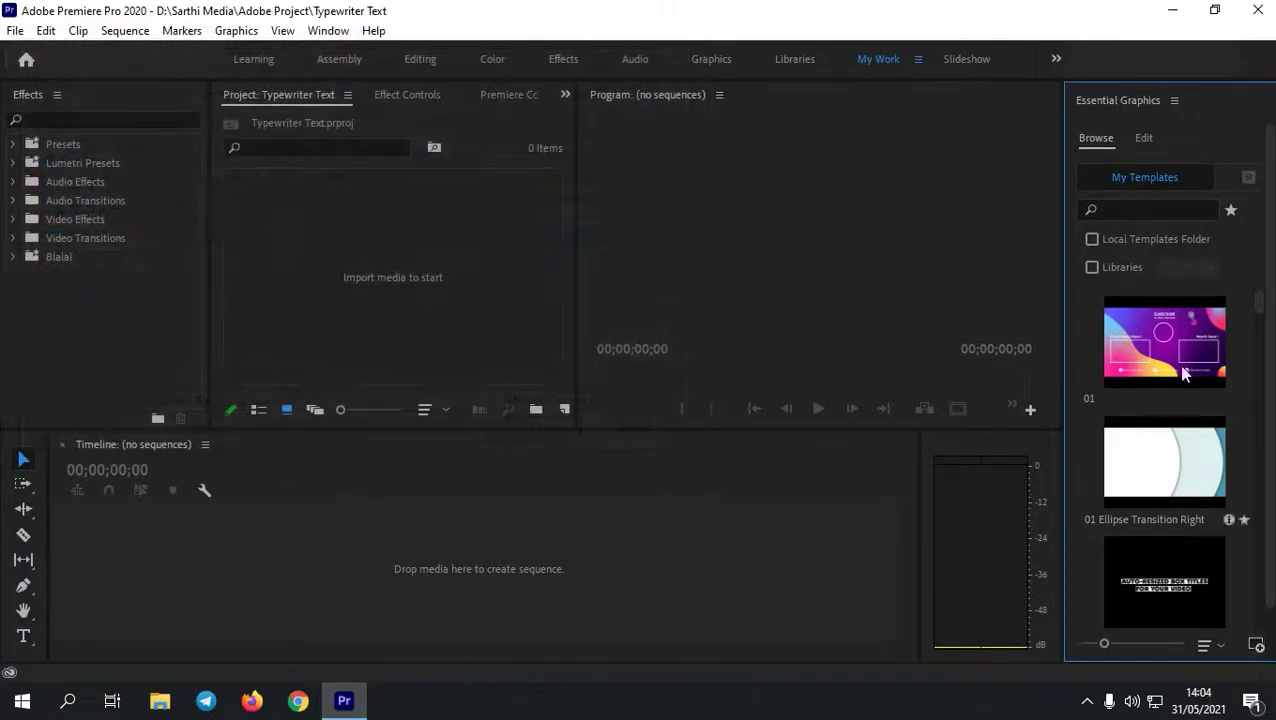
Install the Type Writer text 2018 and the 2nd Type motion graphics templates from the same folder.
left_click(1256, 645)
double_click(250, 214)
left_click(1256, 645)
double_click(265, 203)
left_click(1256, 645)
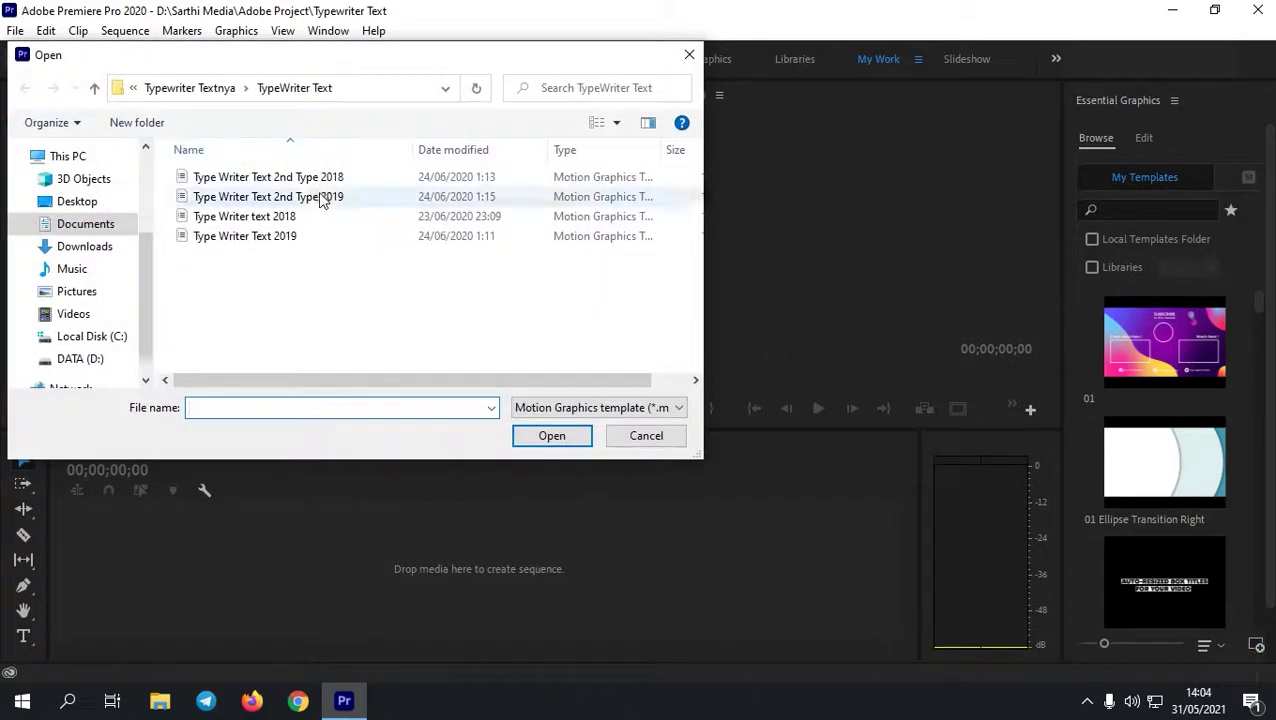
double_click(320, 196)
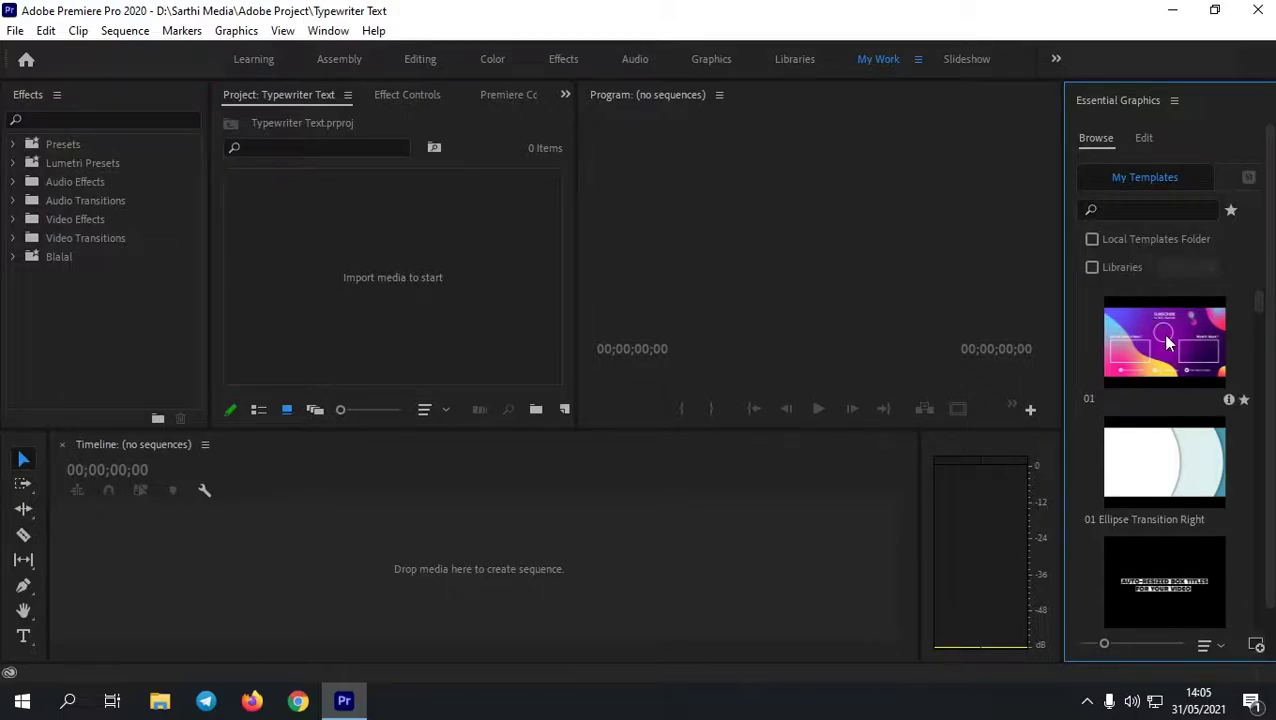
Search the installed templates for "Type Writer" and look through the matching templates.
left_click(1157, 208)
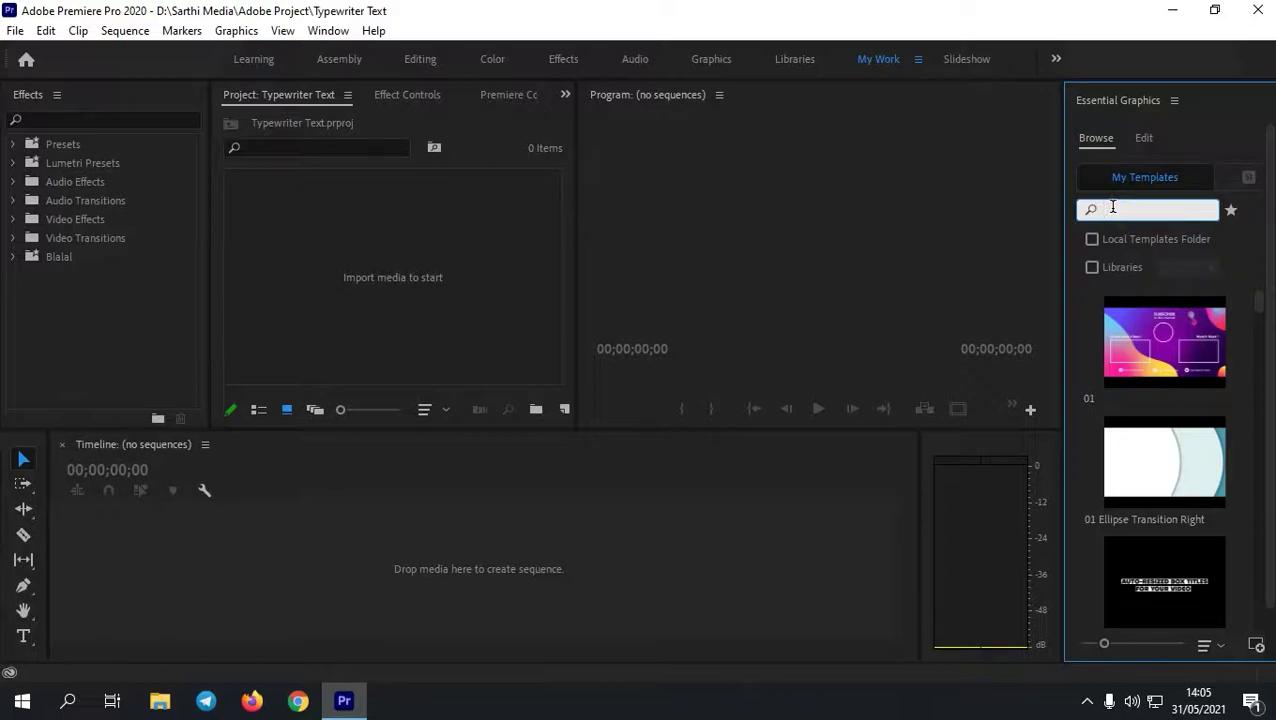
type("Tyoe")
key("BackSpace")
key("BackSpace")
key("BackSpace")
type("pe Writer")
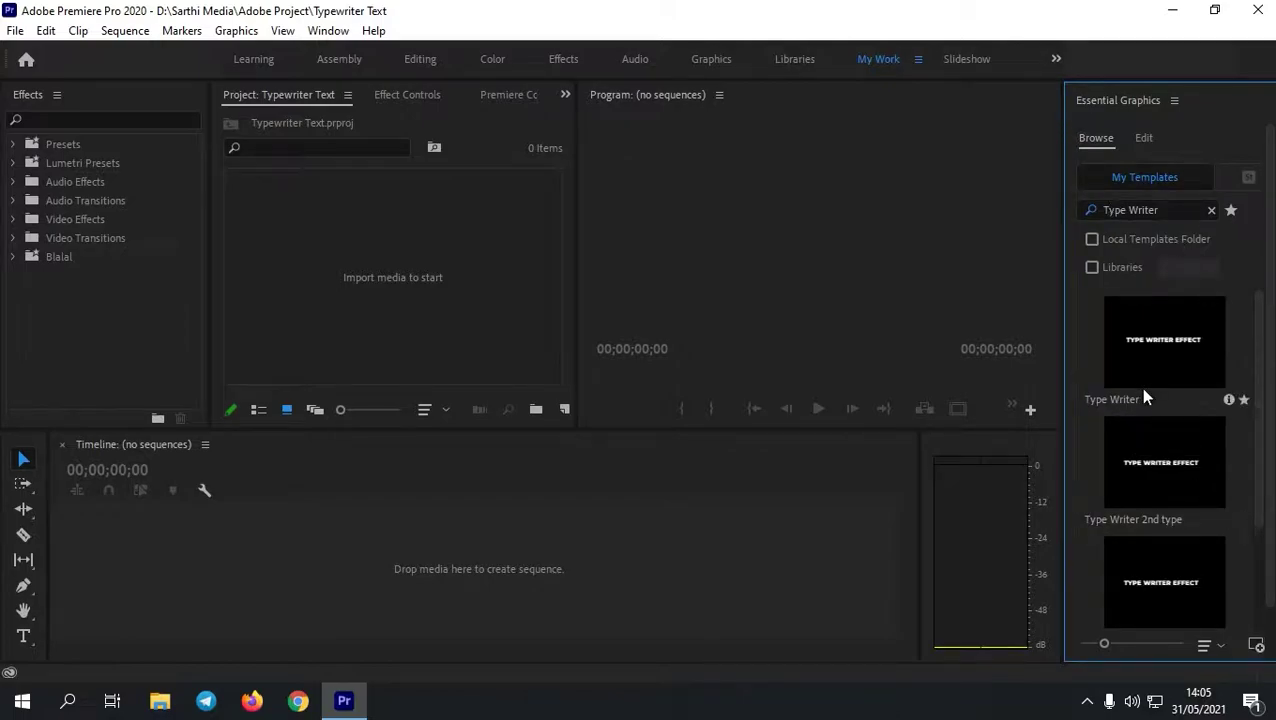
scroll(1139, 387, "down", 2)
scroll(1139, 389, "up", 2)
scroll(1161, 429, "down", 2)
scroll(1161, 429, "up", 2)
scroll(1222, 378, "down", 2)
scroll(1222, 378, "down", 1)
scroll(1180, 400, "up", 3)
Create a 1920 × 1080, 60 fps transparent video with square pixels and place it in the empty timeline as a new sequence.
left_click(564, 411)
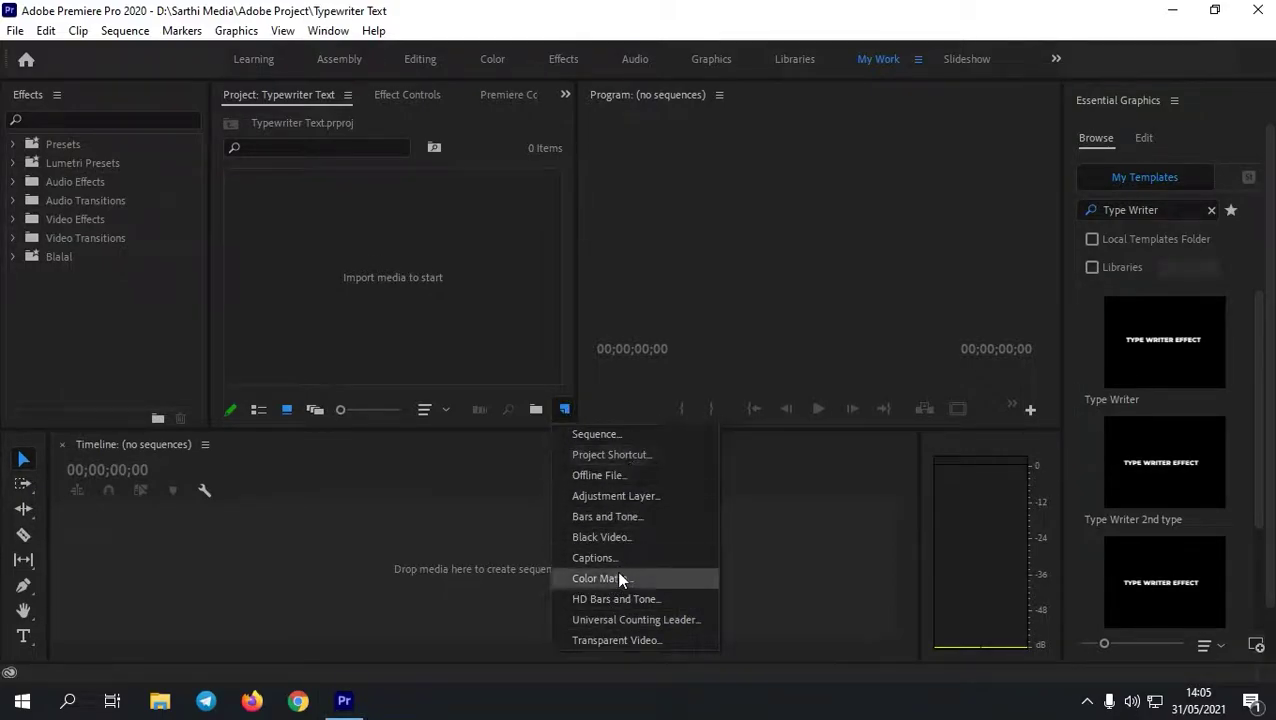
left_click(618, 640)
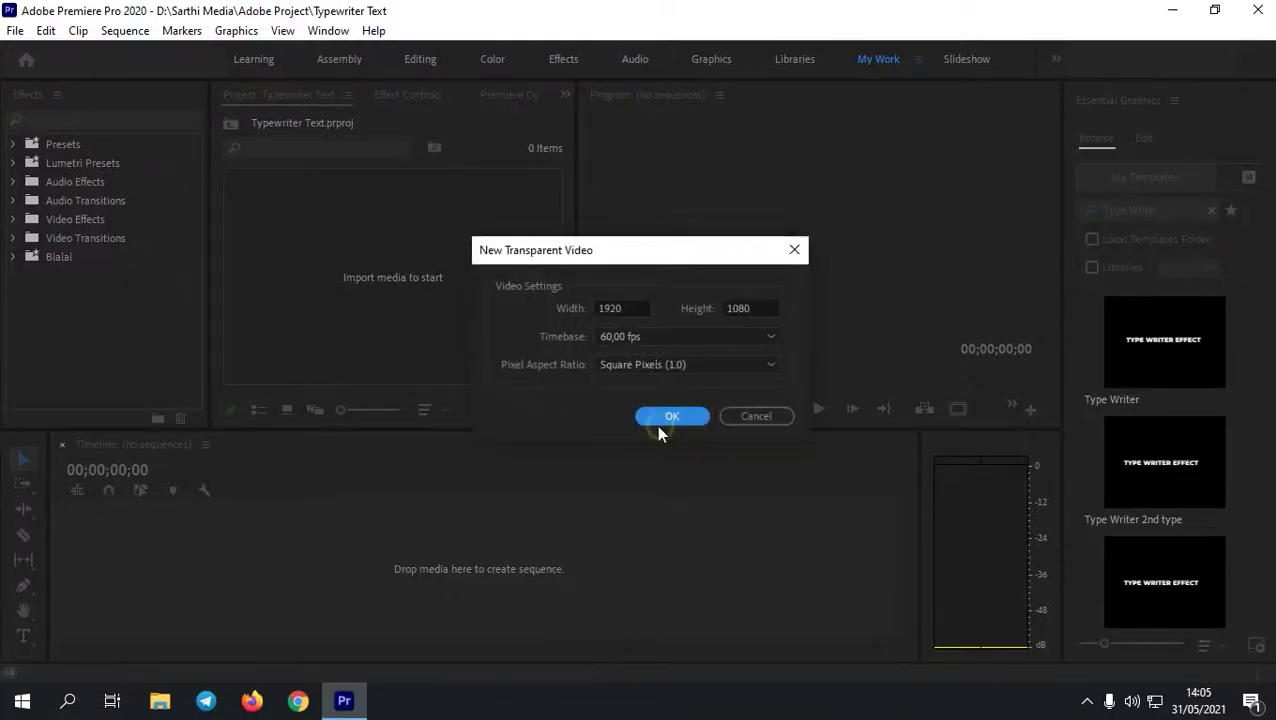
left_click(668, 414)
left_click_drag(415, 612, 416, 613)
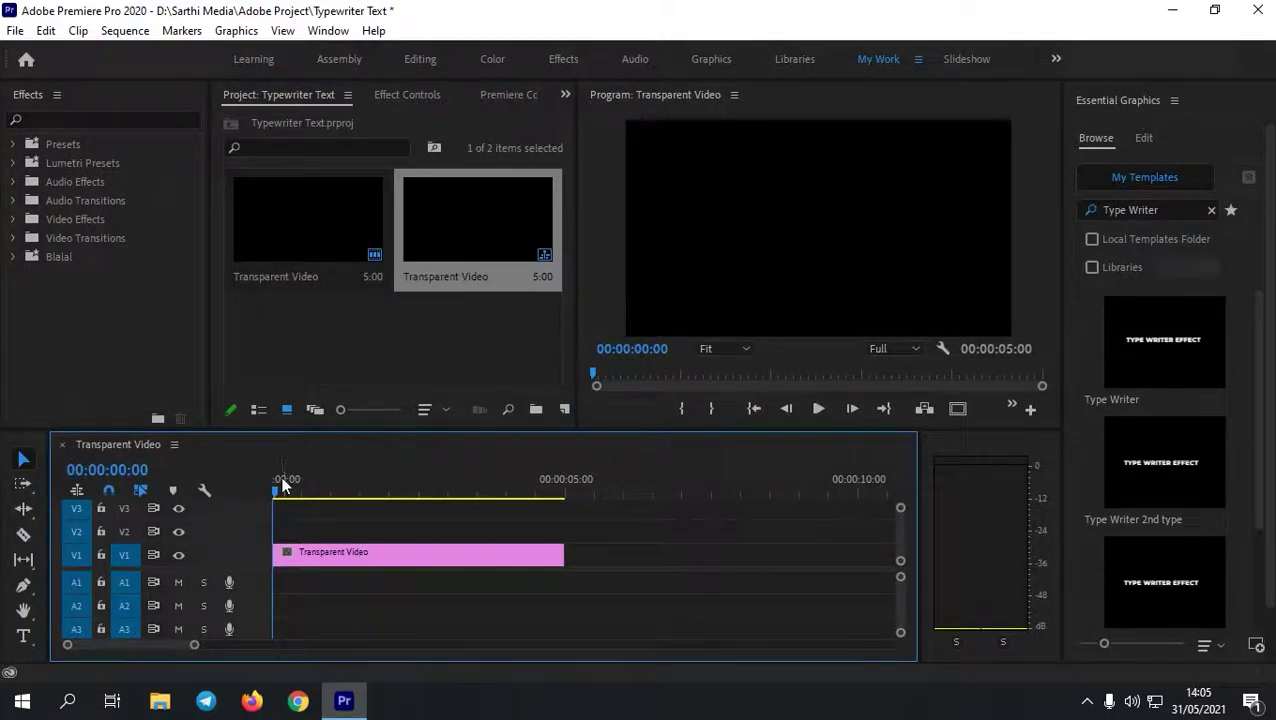
Place the Type Writer template on track V2 at the sequence start, above the transparent video.
mouse_move(1113, 381)
scroll(1125, 390, "down", 1)
scroll(1150, 440, "up", 1)
left_click(1193, 344)
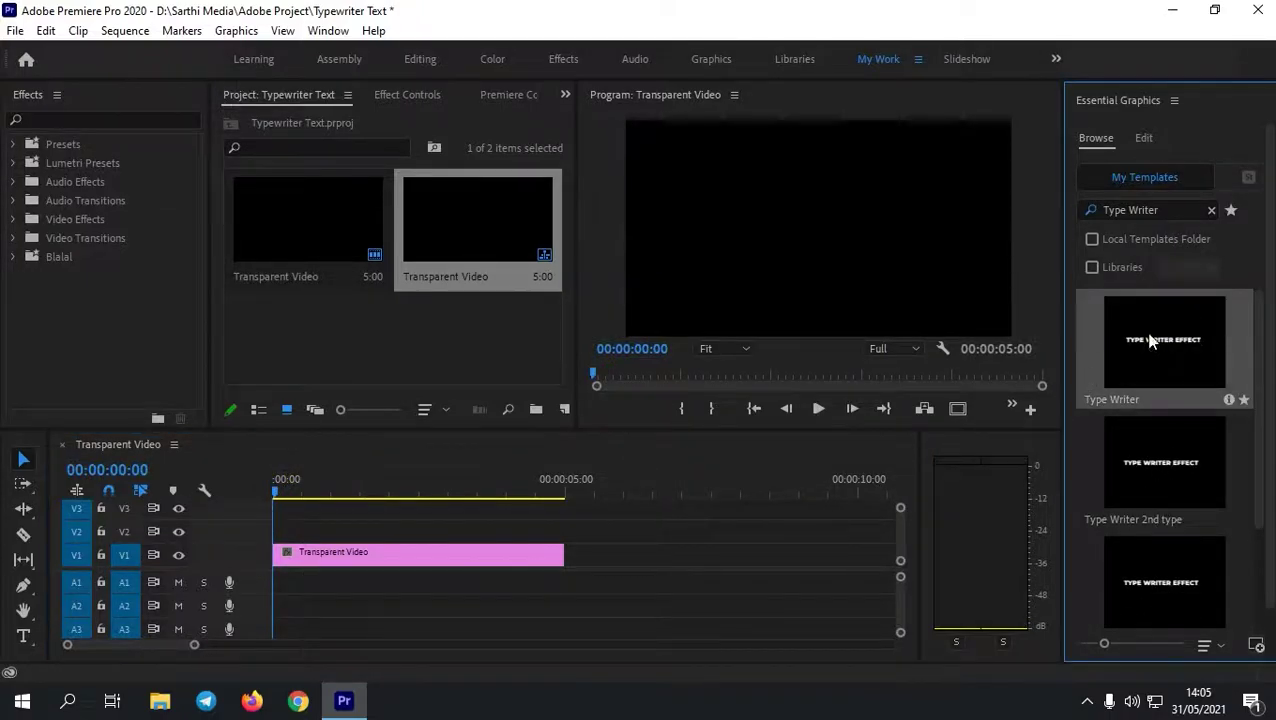
left_click_drag(1125, 374, 298, 530)
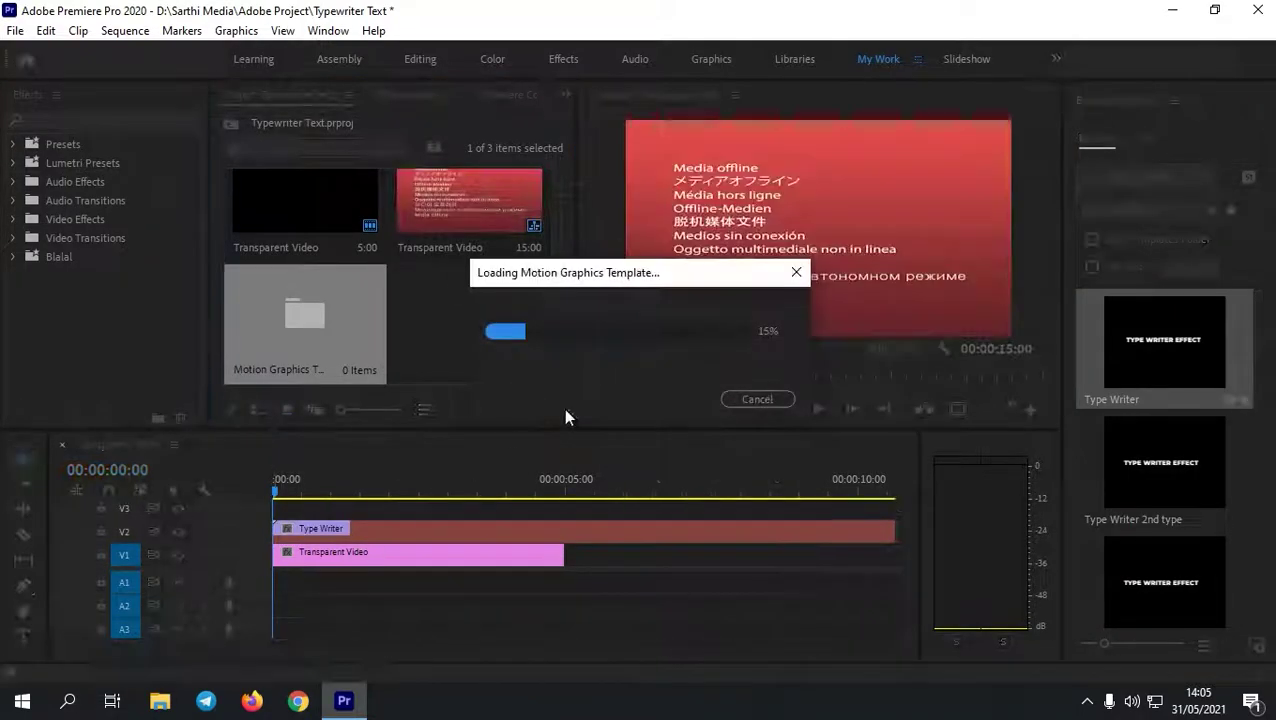
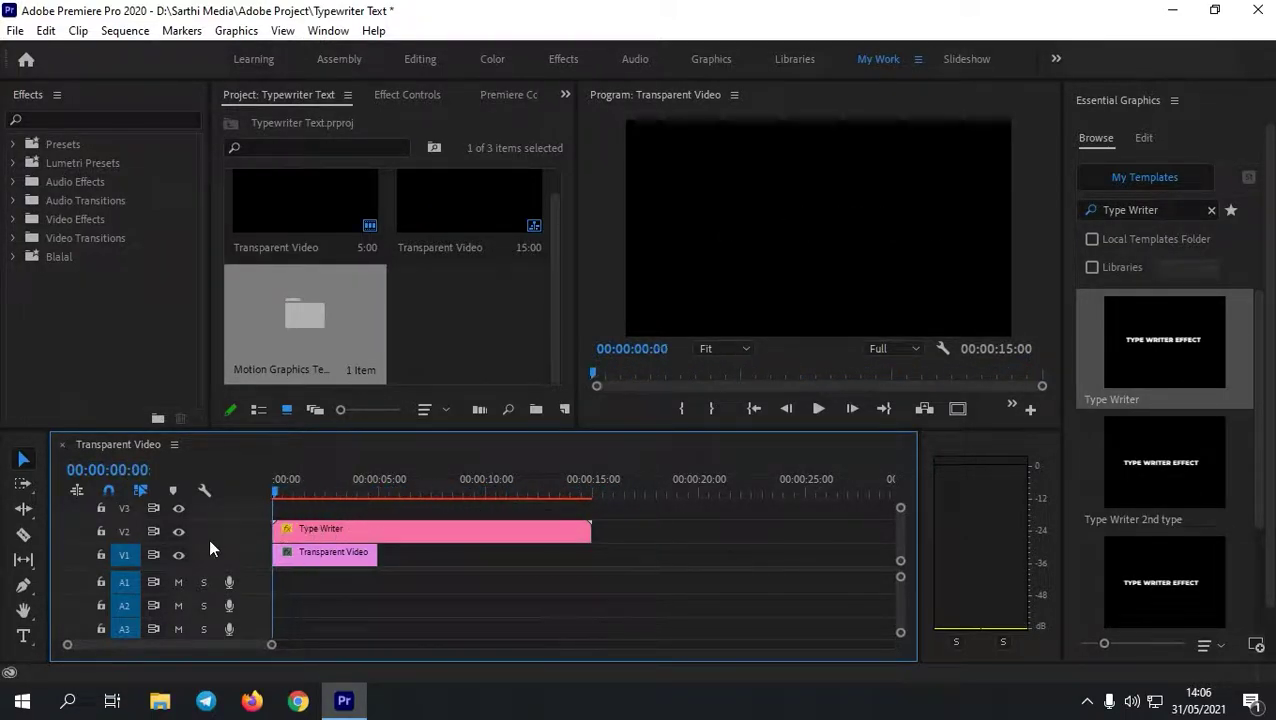
Change the Type Writer clip's source text to "JANGAN LUPA SUBSCRIBE CHANNEL SARTHI MEDIA".
left_click_drag(271, 648, 251, 645)
left_click(416, 489)
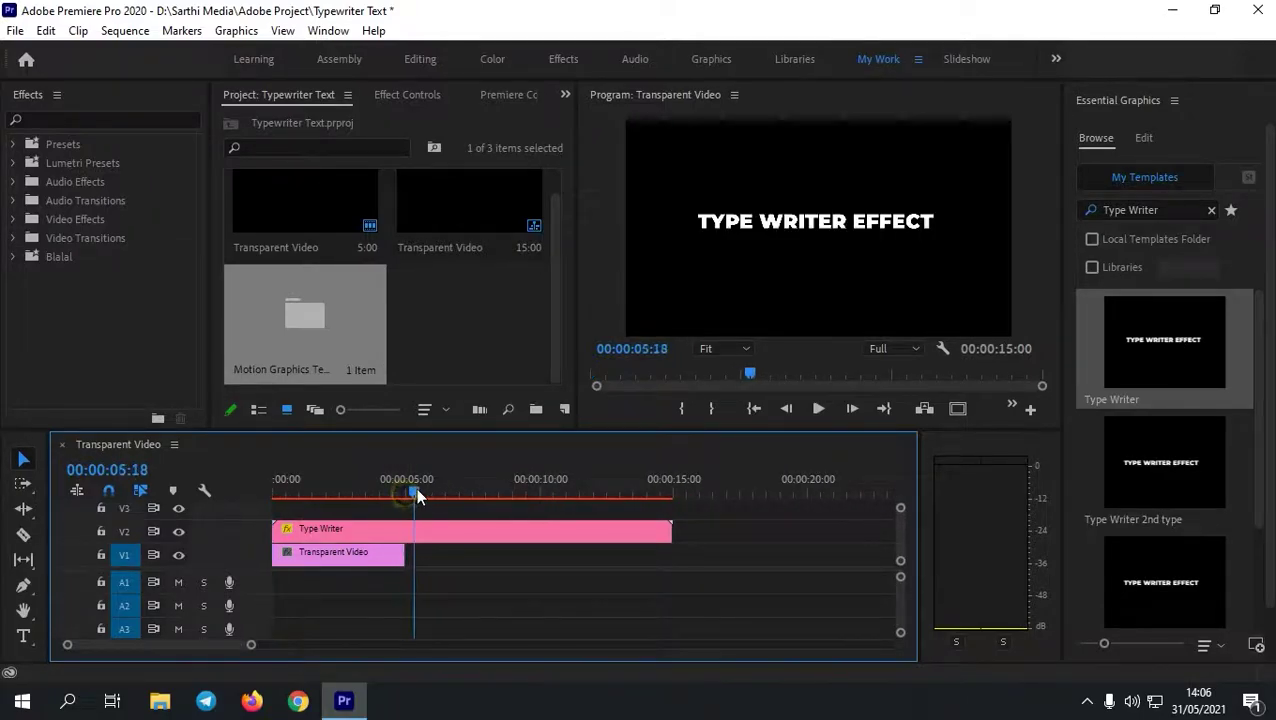
left_click(363, 530)
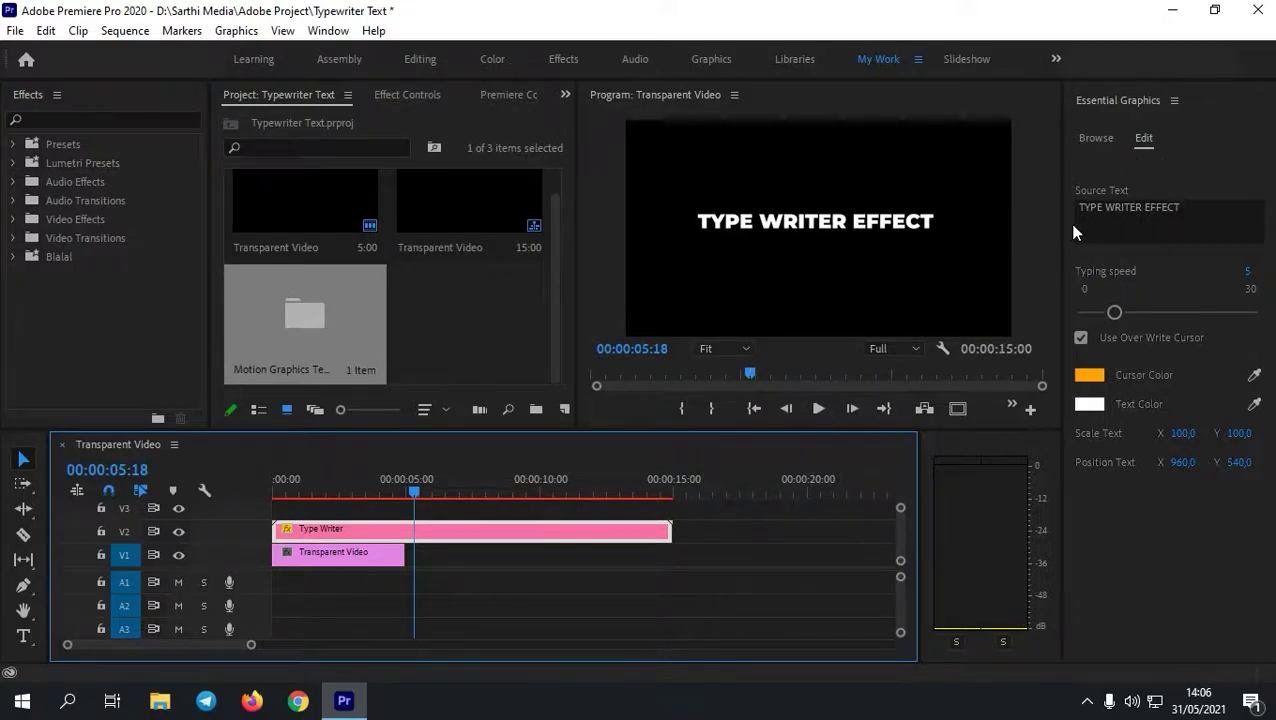
left_click(1180, 207)
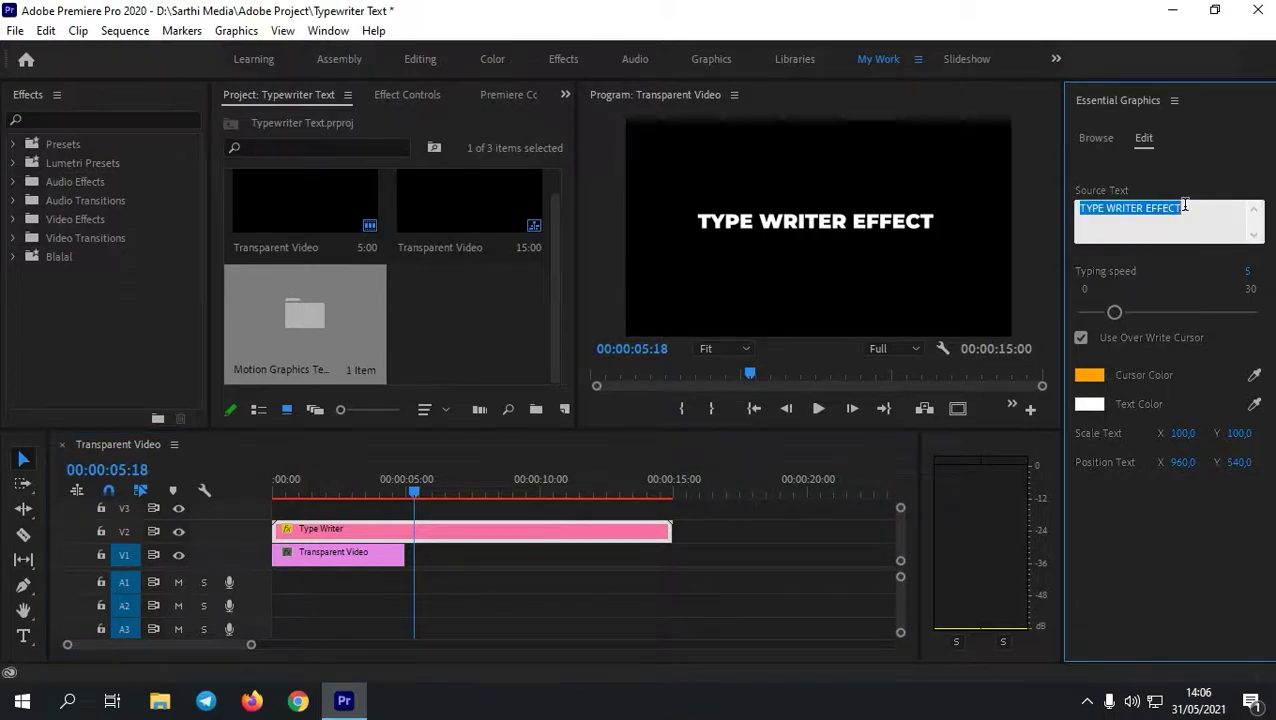
key("BackSpace")
type("JANGAN LUPA SUB")
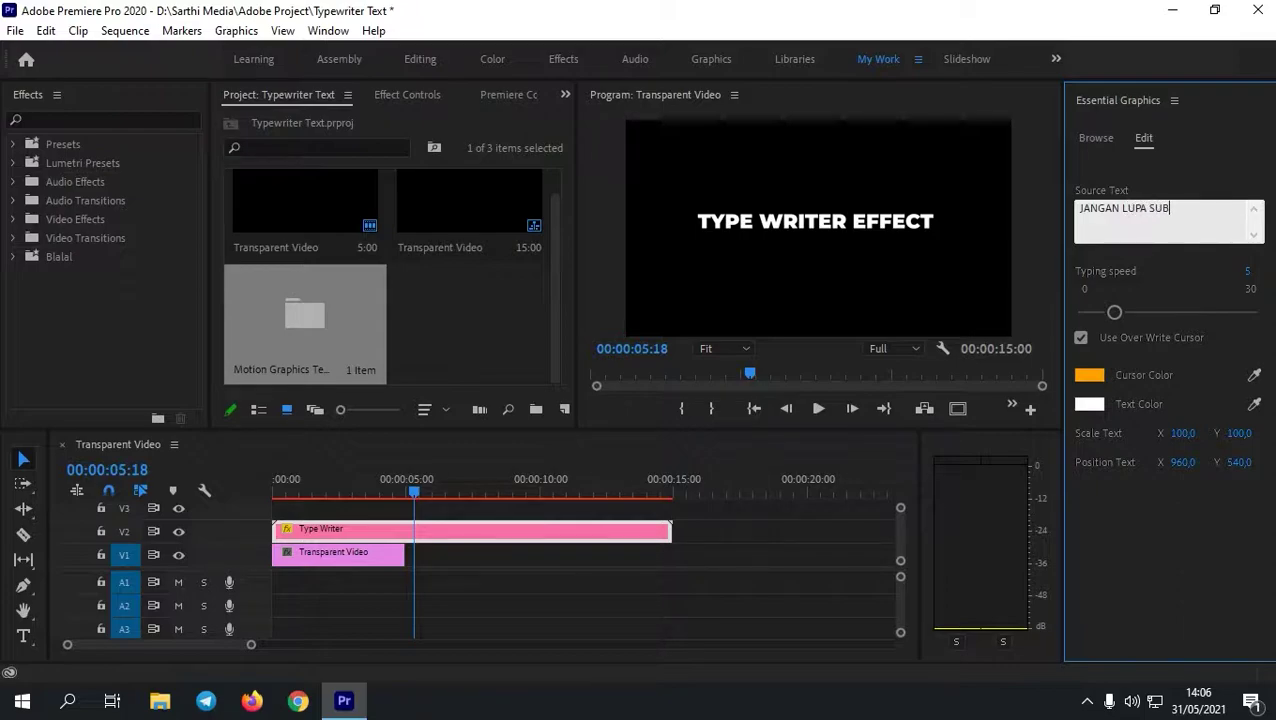
type("SCRIBE CHANNEL SARTHI")
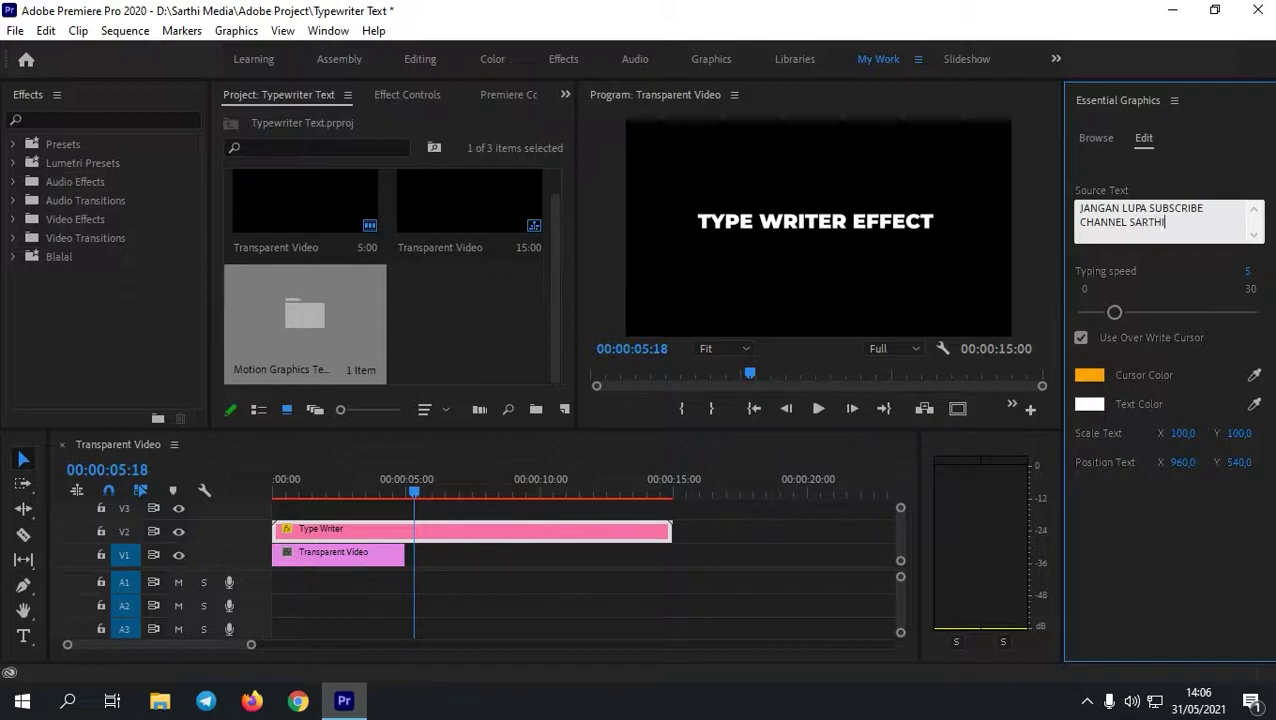
type(" MEDIA")
left_click(1159, 565)
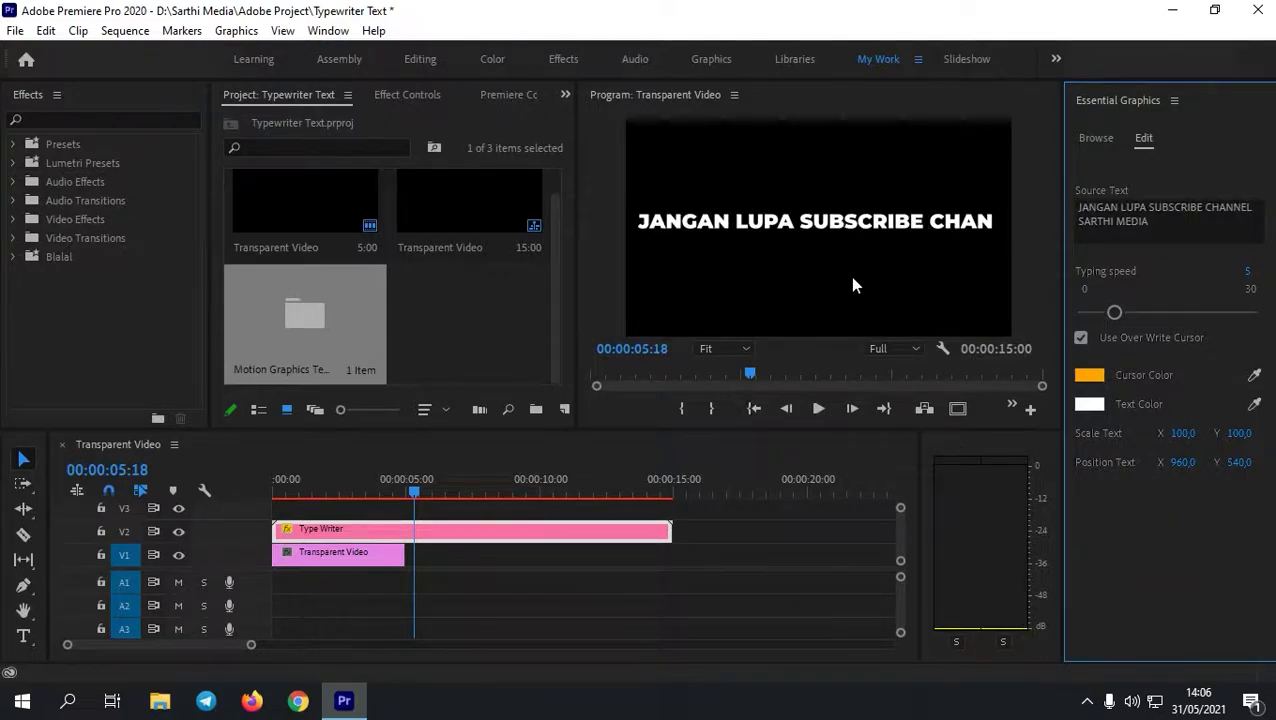
Scale the title text down to 56 in X and Y so the full sentence fits in the frame.
left_click_drag(429, 497, 556, 516)
left_click_drag(1180, 442, 1136, 442)
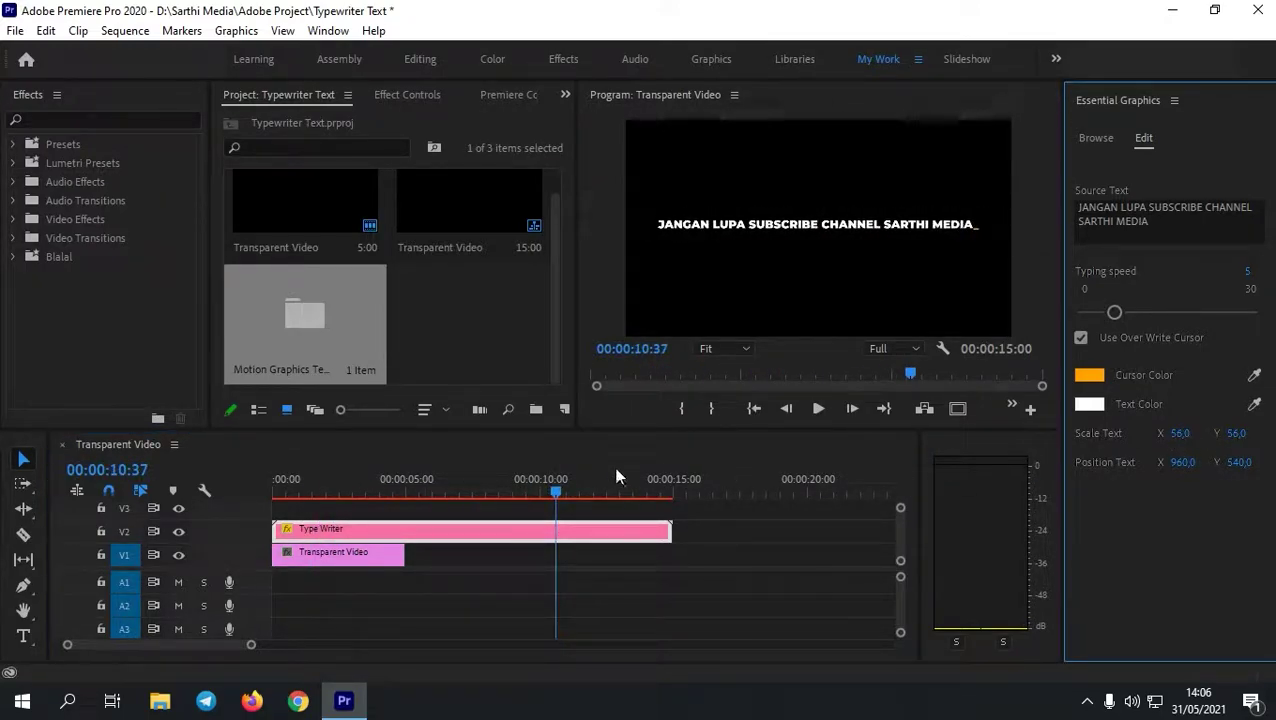
left_click_drag(527, 493, 623, 486)
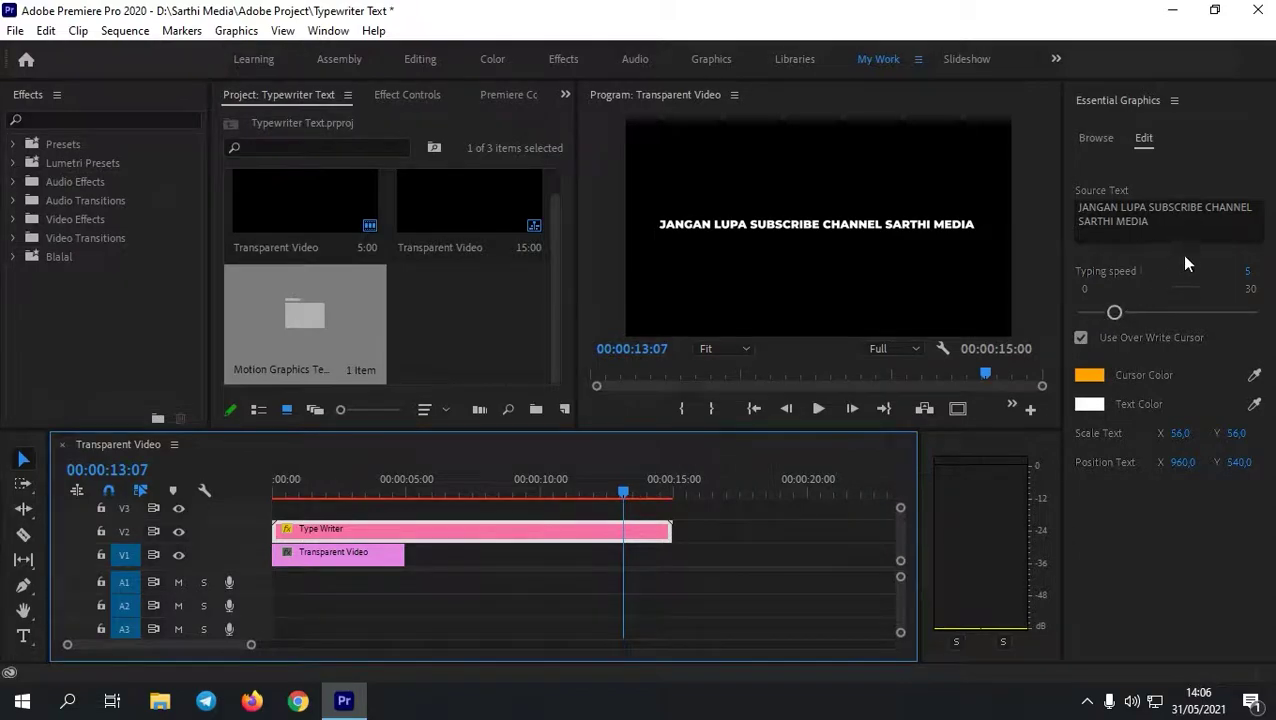
Try shifting the title text horizontally to X position 1063, and undo the move.
left_click(1118, 268)
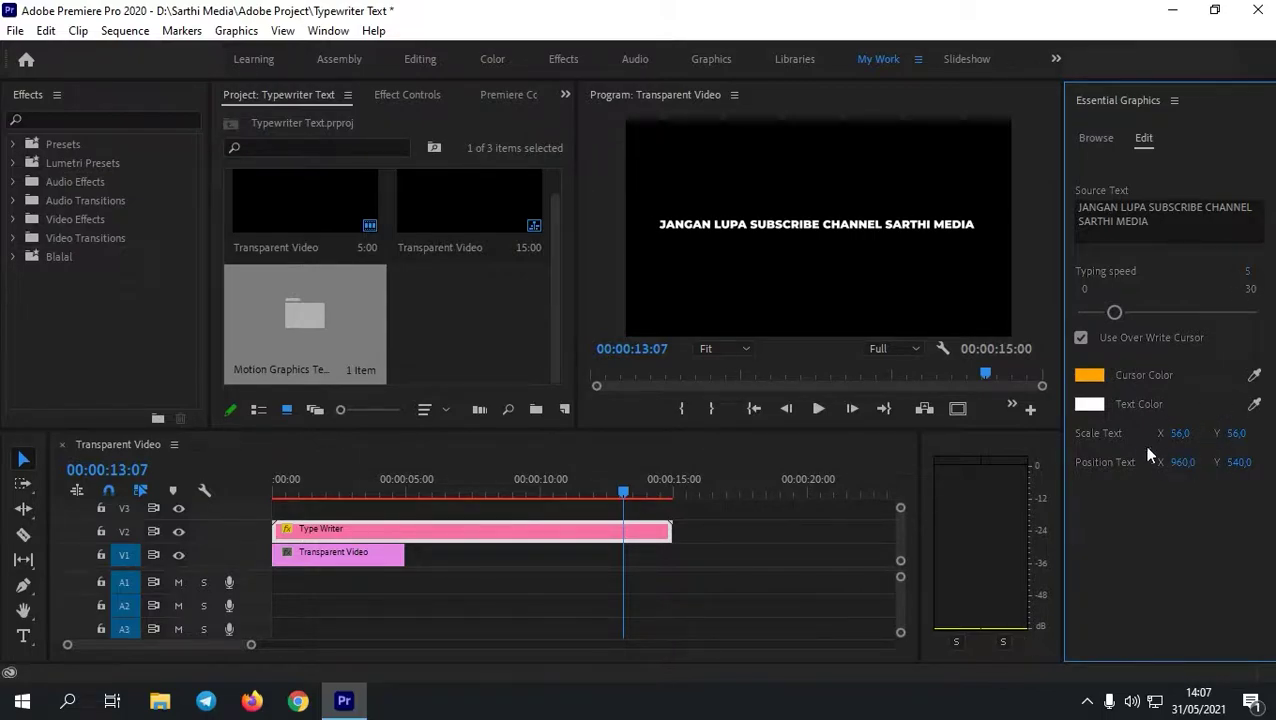
left_click_drag(1182, 461, 1226, 475)
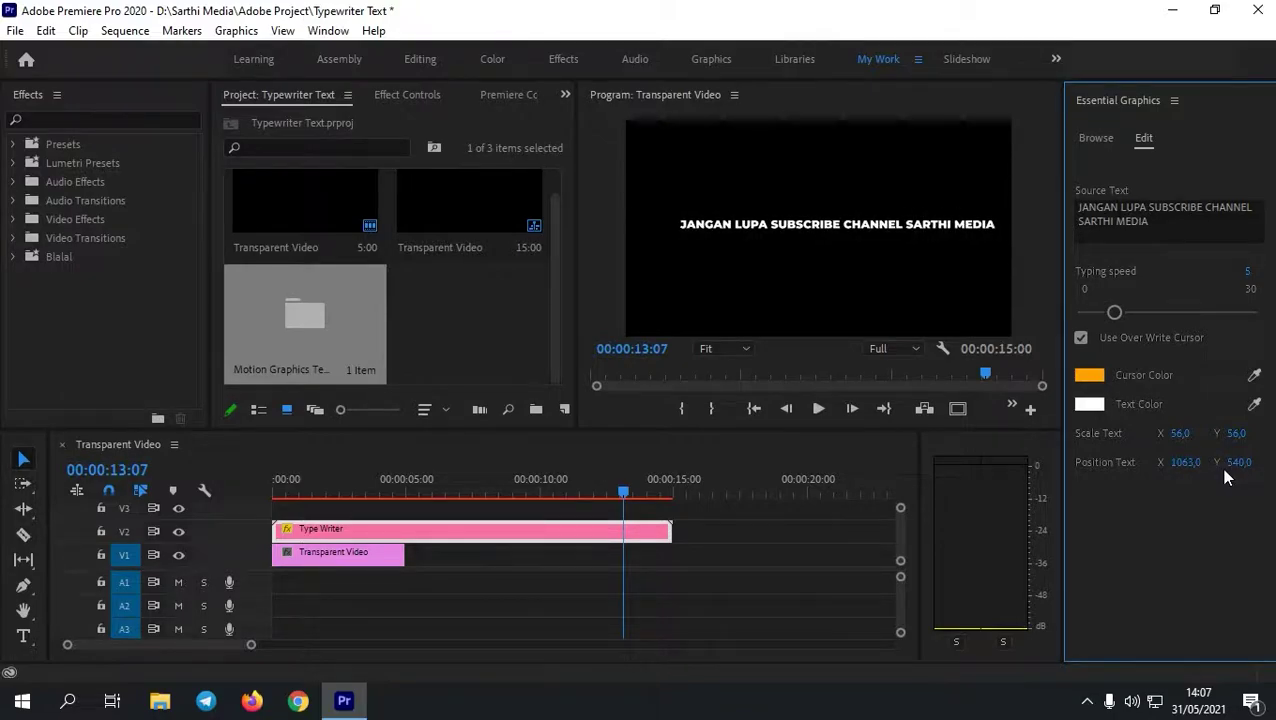
key("ctrl+z")
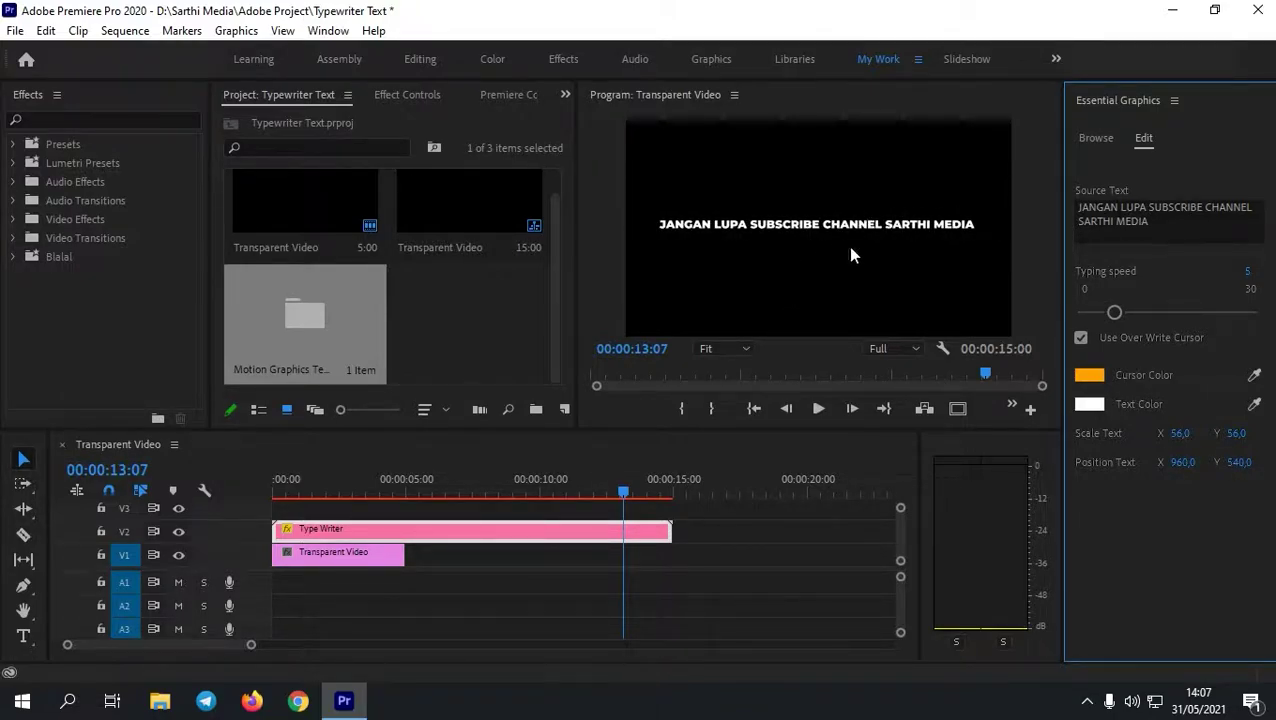
Play the typewriter title from the sequence start to check its typing animation.
left_click(602, 467)
key("Home")
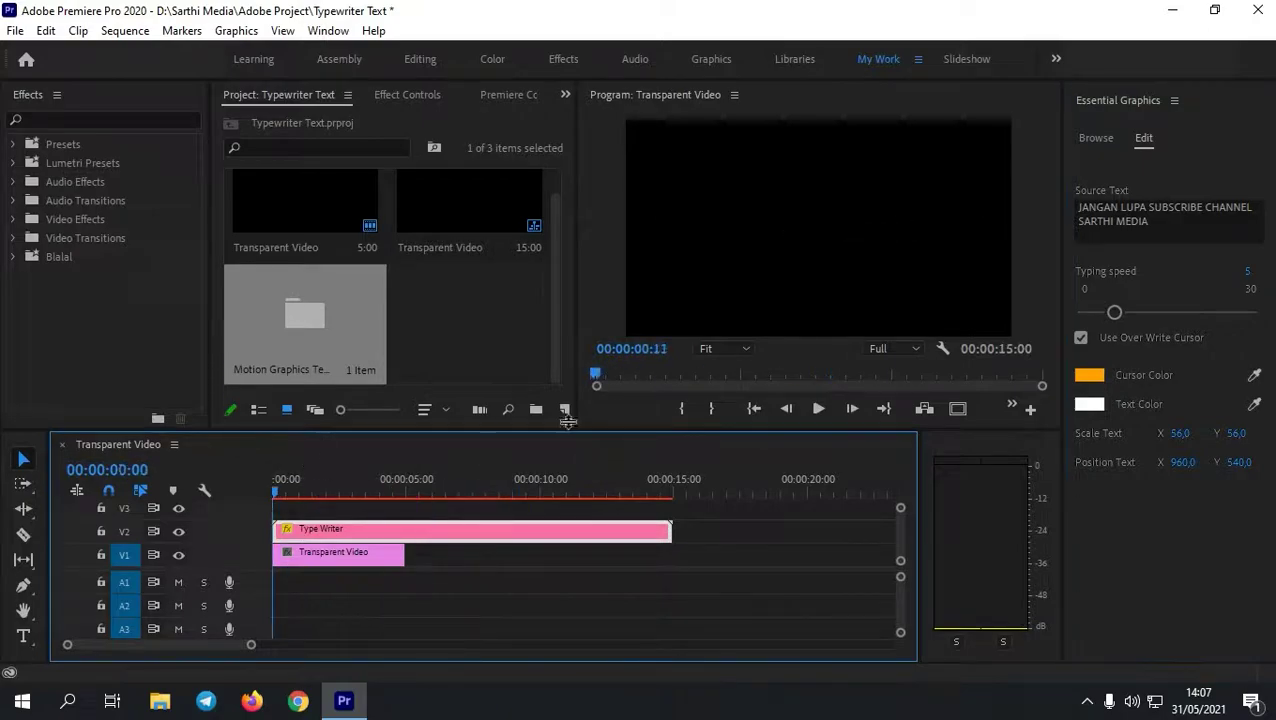
left_click(818, 408)
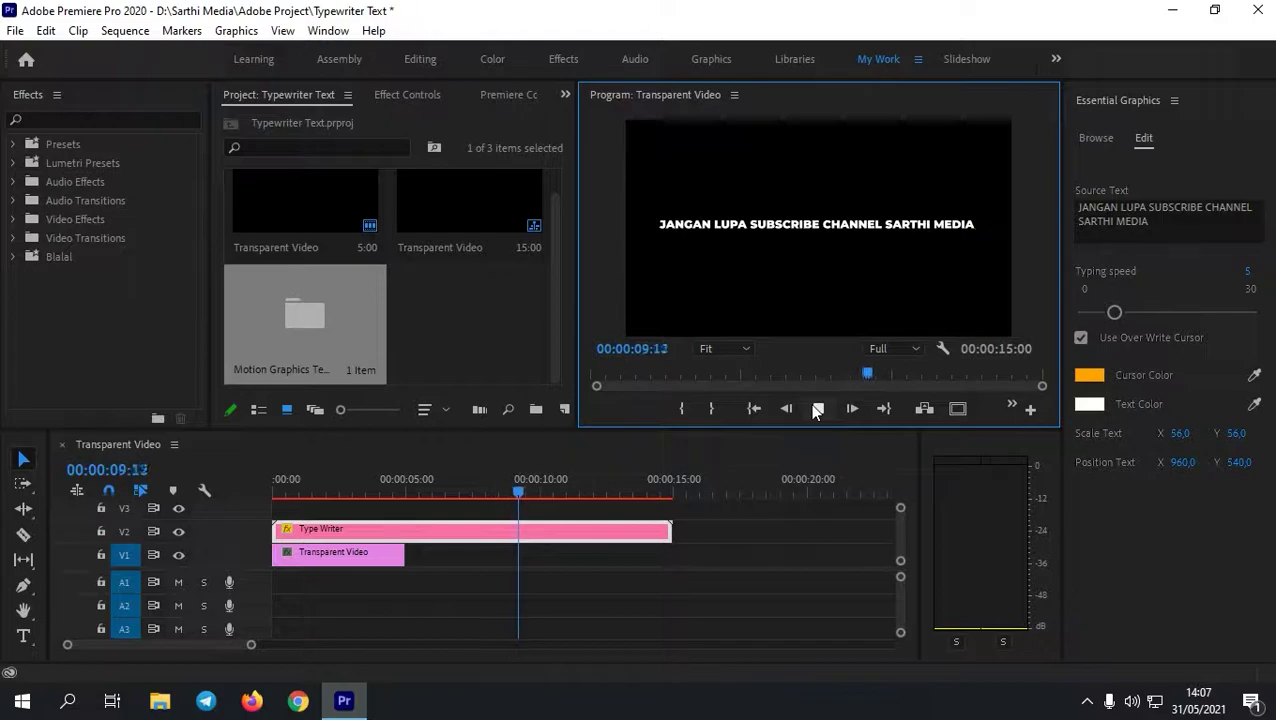
left_click(817, 410)
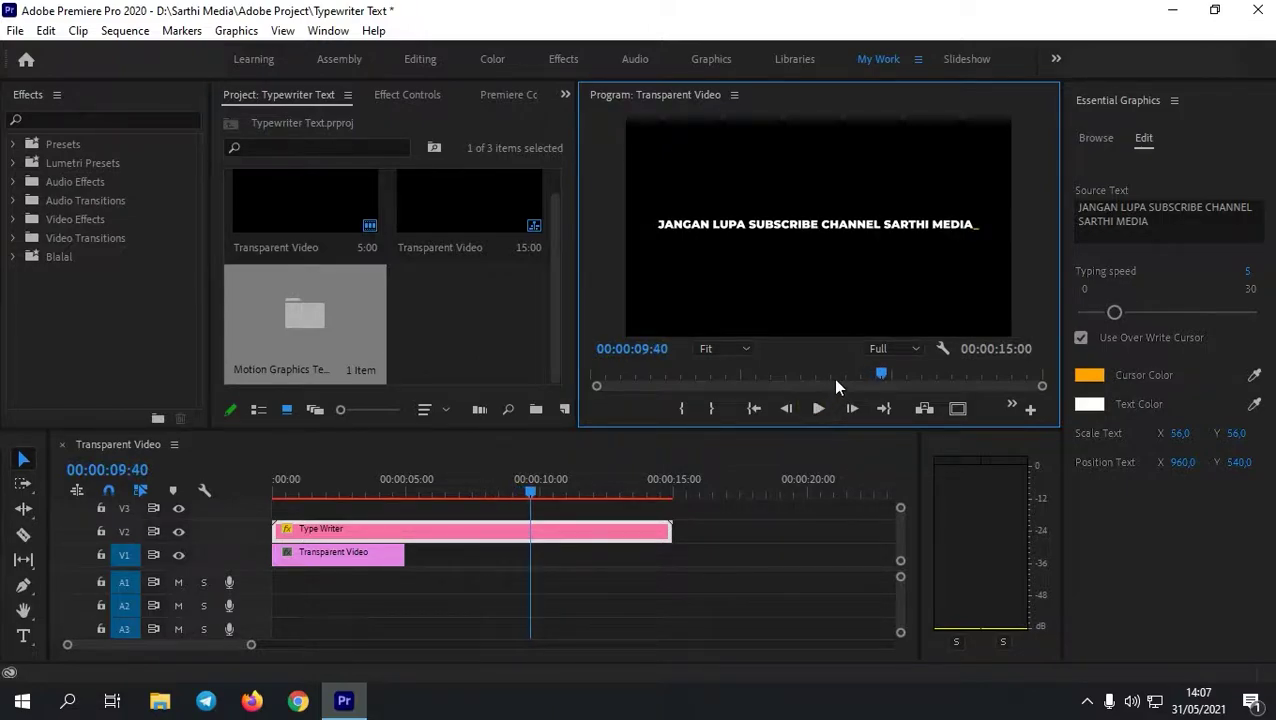
Split the Type Writer clip at 00:00:09:49 and delete the part after the cut.
left_click(512, 489)
left_click_drag(512, 489, 533, 528)
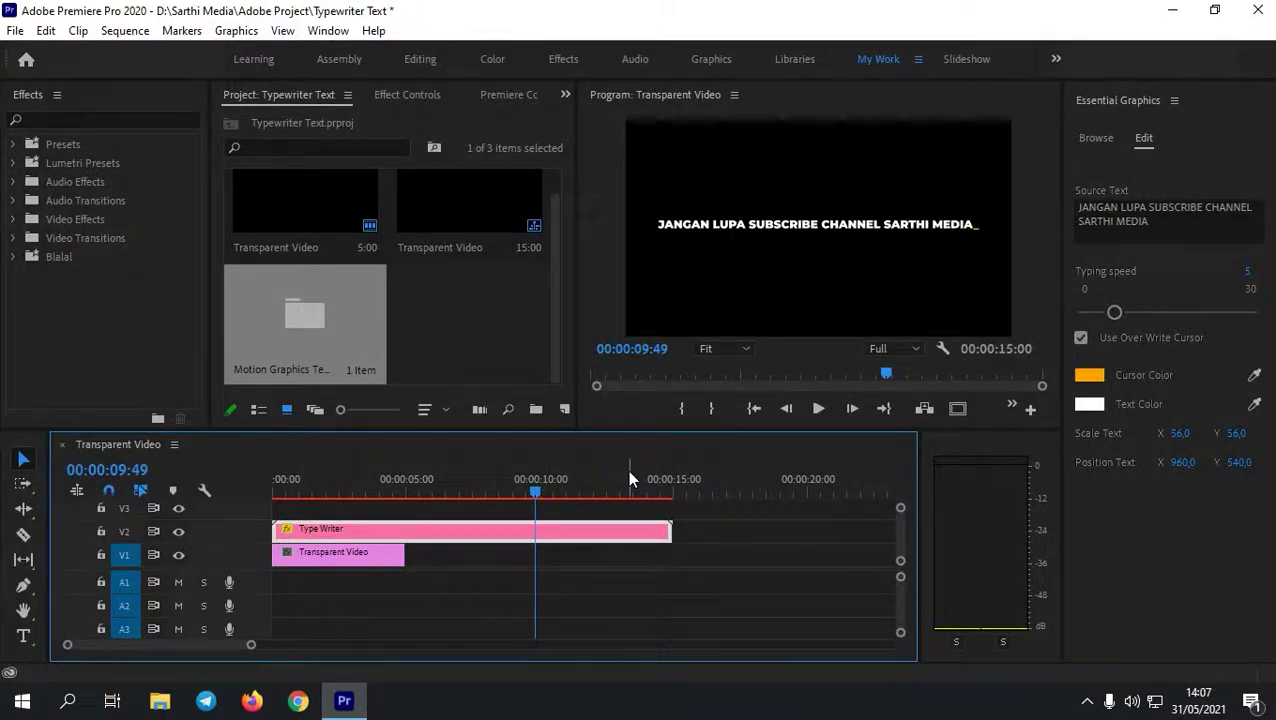
key("ctrl+k")
left_click(580, 532)
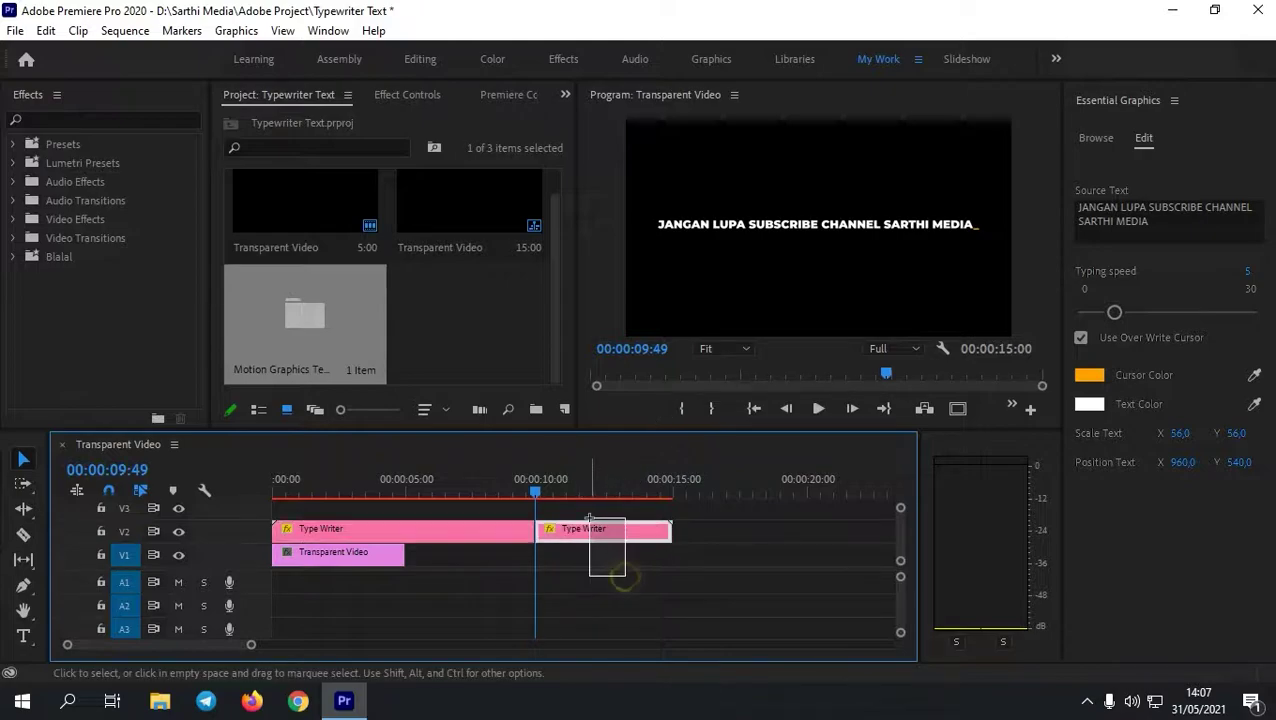
key("Delete")
Duplicate the trimmed Type Writer clip on track V2, placing the copy directly after the original.
mouse_move(531, 478)
left_mouse_down()
mouse_move(453, 493)
mouse_move(537, 490)
left_mouse_up()
left_click(332, 527)
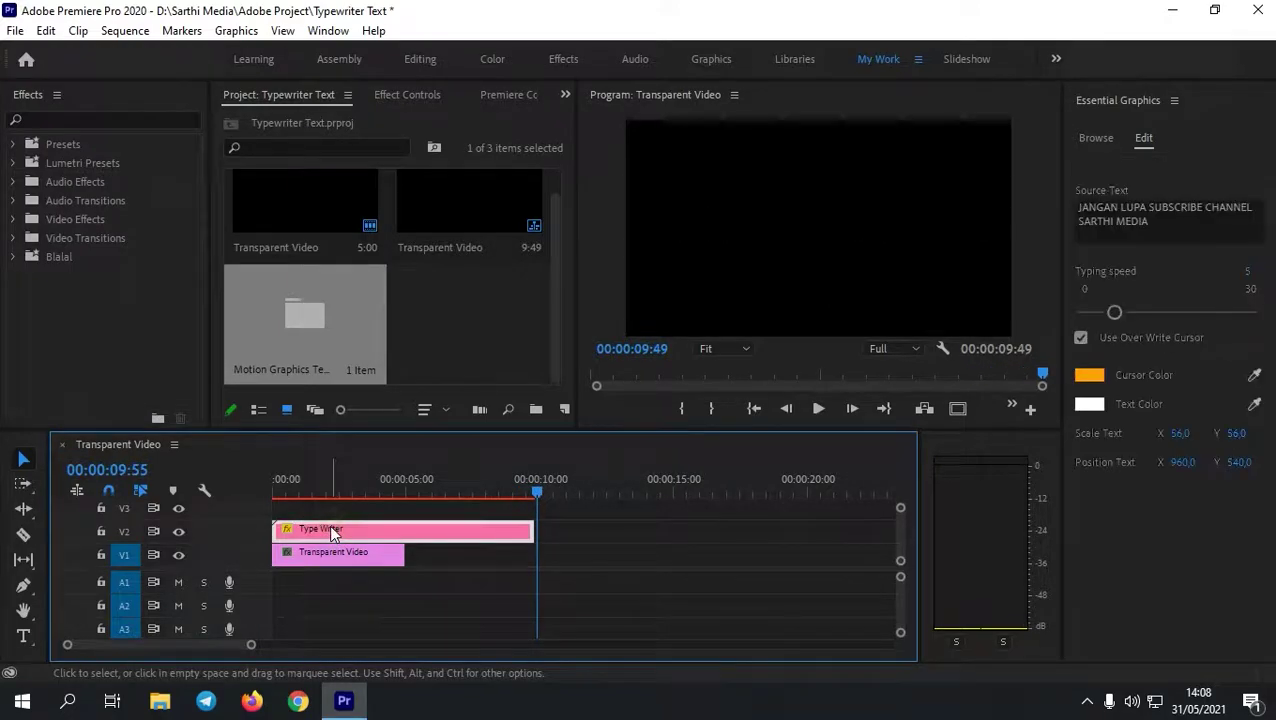
left_click_drag(340, 533, 575, 527)
left_click(521, 493)
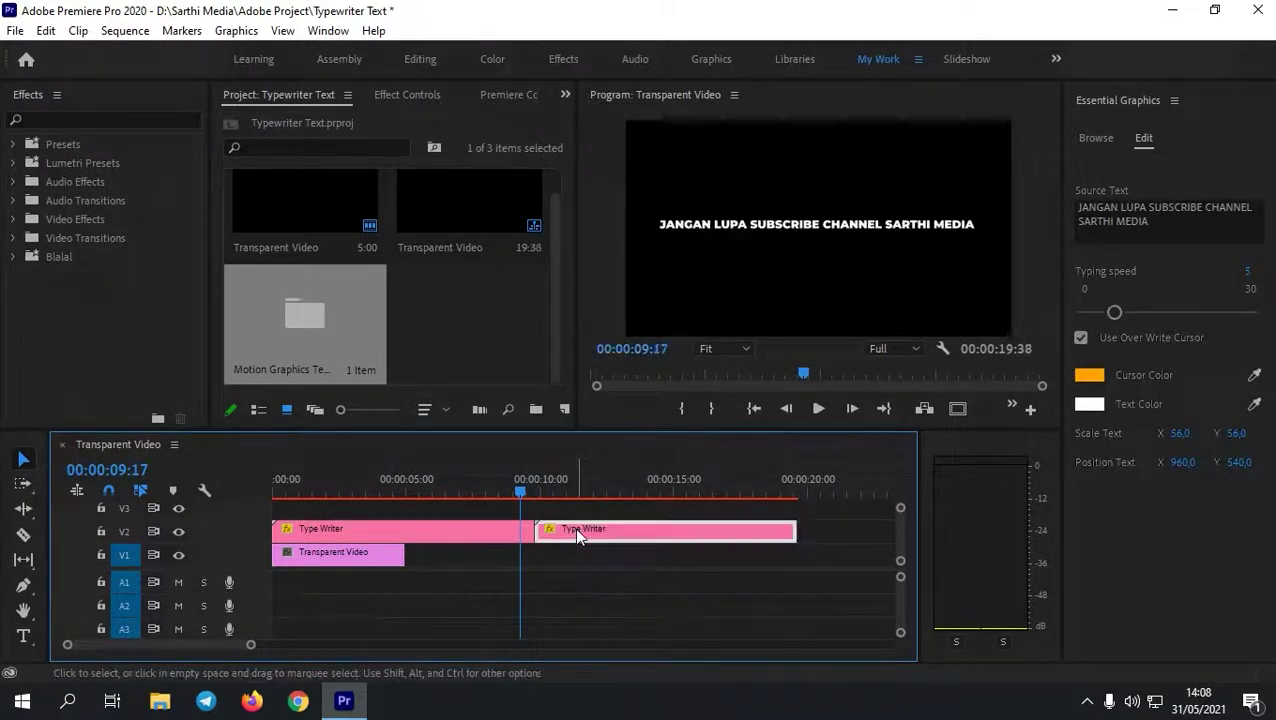
Reverse the speed of the second Type Writer clip, keeping it at 100%.
right_click(641, 527)
left_click(684, 549)
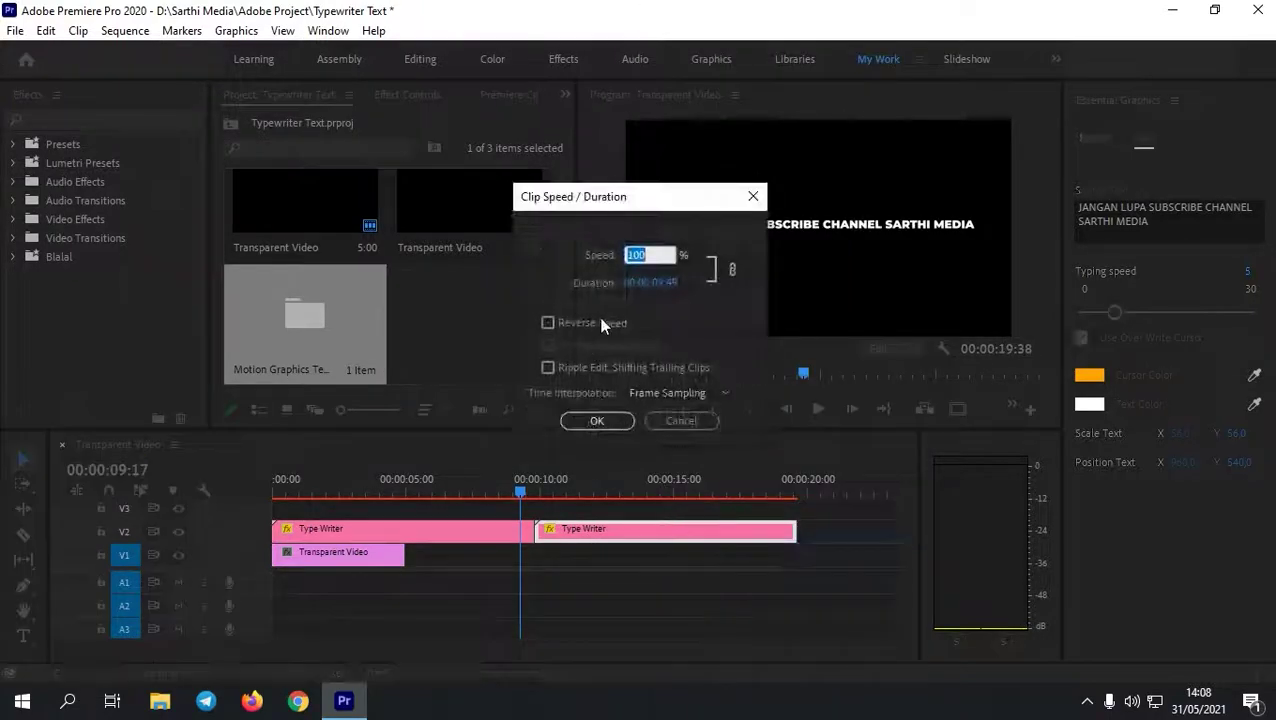
left_click(584, 323)
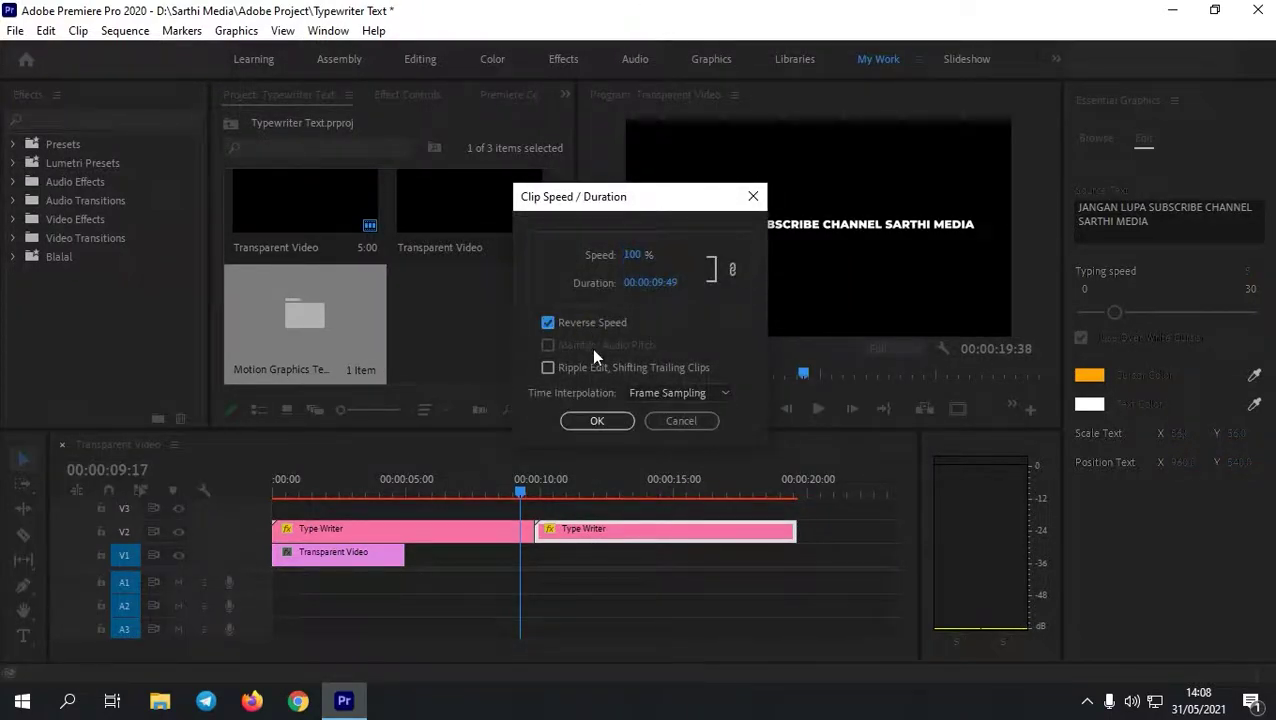
left_click(595, 421)
Extend the transparent video on track V1 to the end of the reversed Type Writer clip.
left_click_drag(523, 488, 228, 490)
left_click_drag(405, 555, 484, 520)
left_click_drag(412, 491, 222, 486)
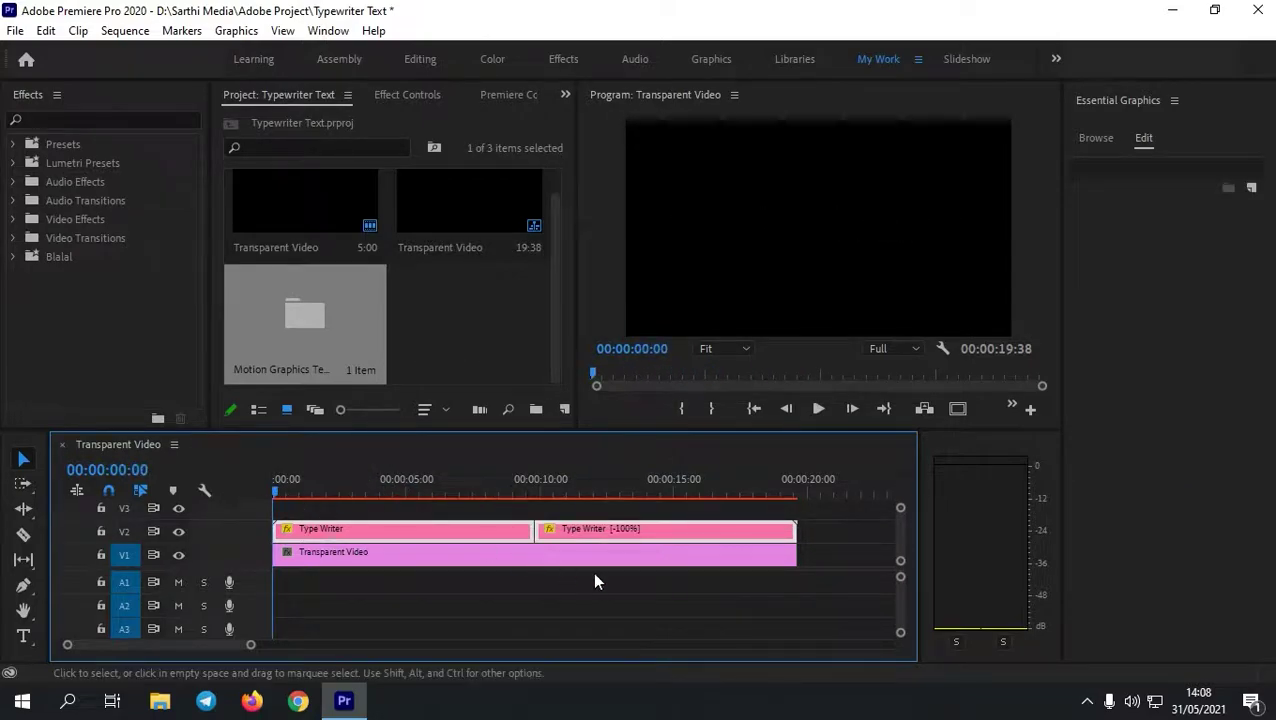
Render the preview of the whole sequence.
left_click(536, 508)
key("Return")
left_click_drag(889, 112, 527, 202)
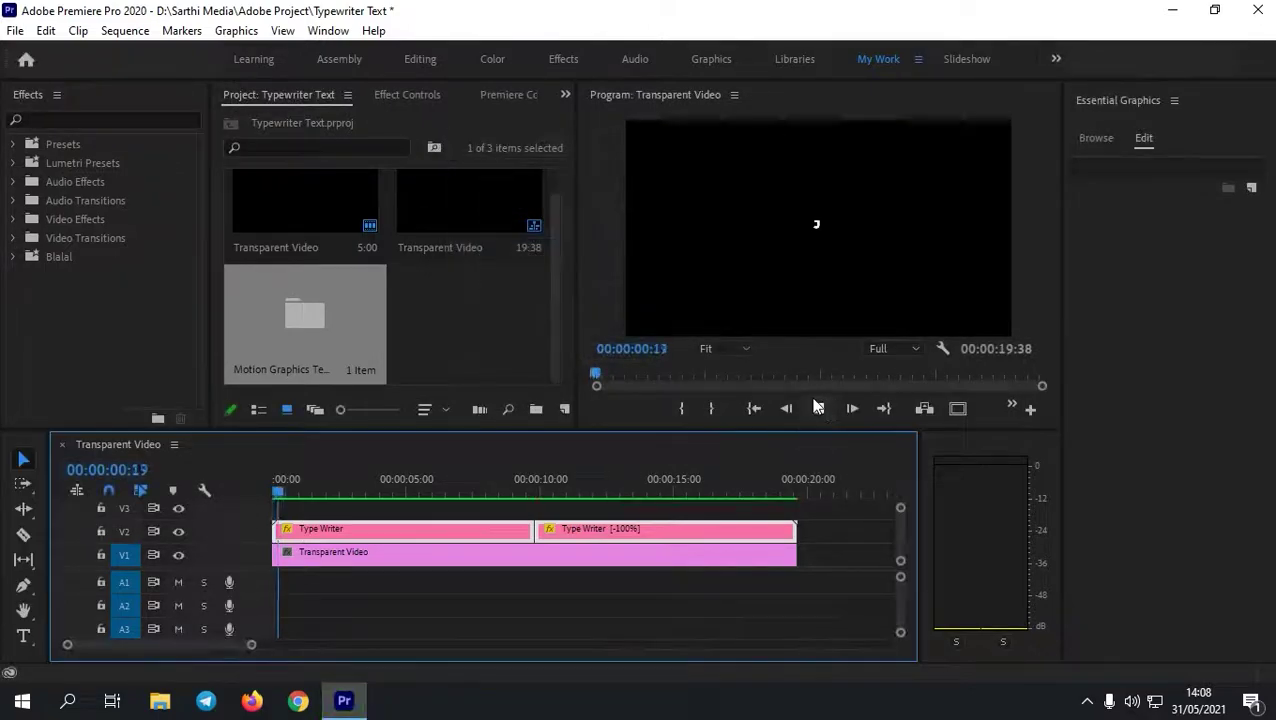
Play the rendered sequence from the start to check both the forward and the reversed typing animation.
left_click(275, 491)
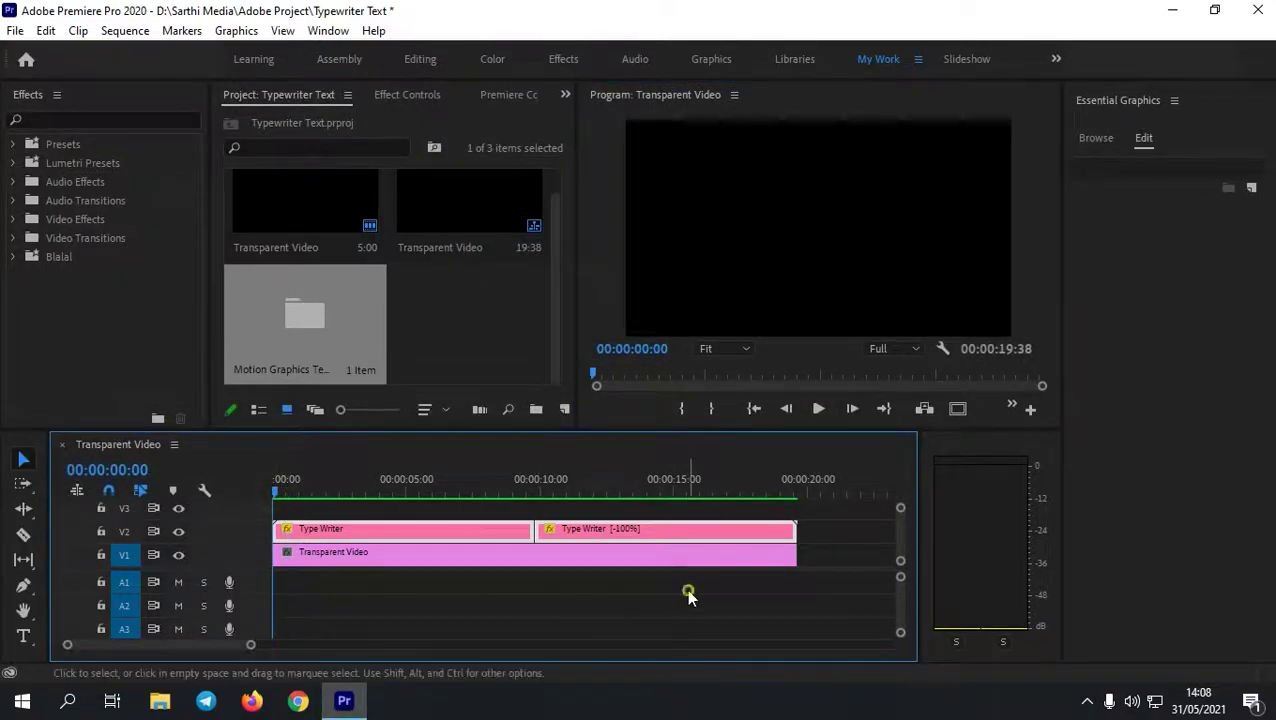
left_click(818, 410)
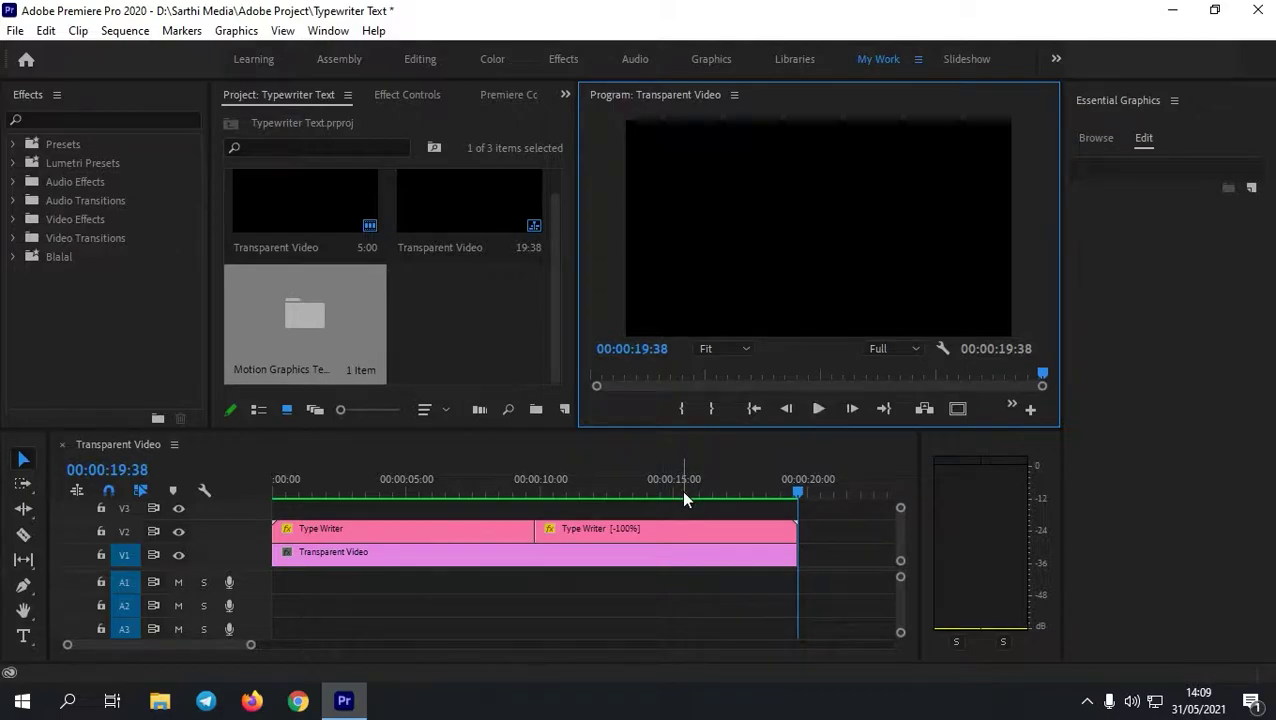
left_click_drag(761, 472, 441, 480)
key("Right")
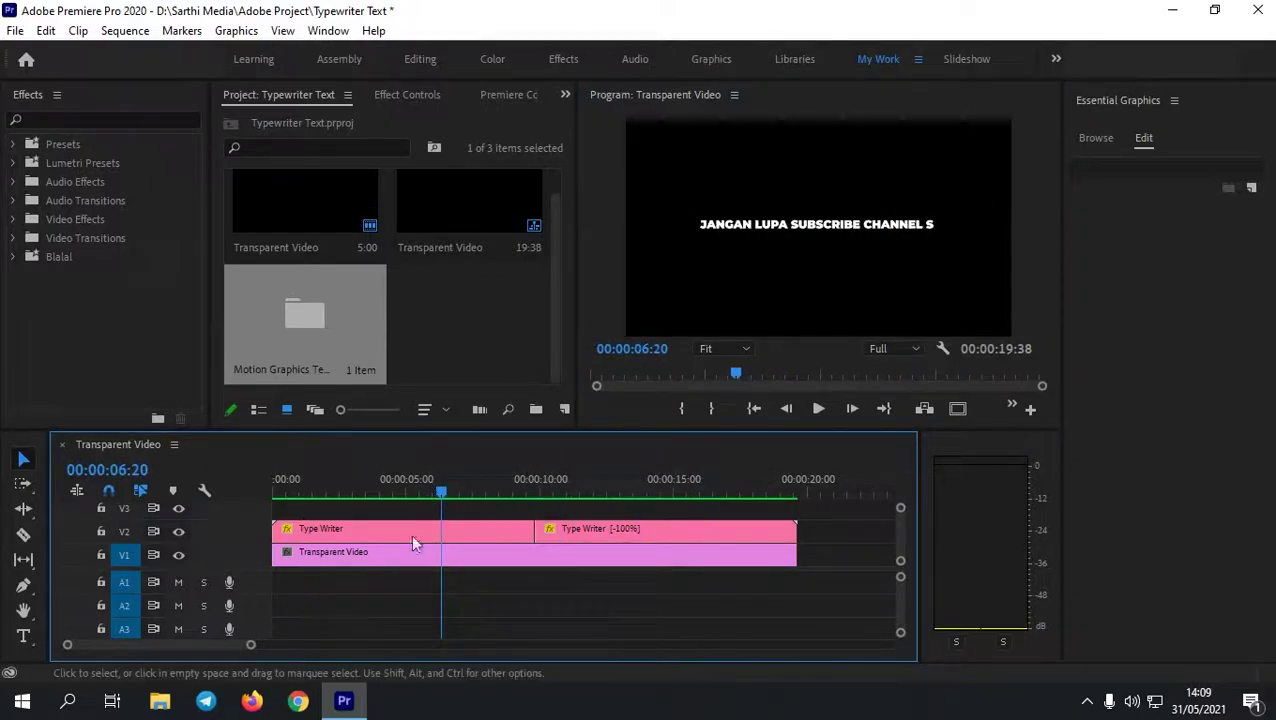
mouse_move(252, 646)
left_mouse_down()
mouse_move(296, 643)
mouse_move(250, 645)
left_mouse_up()
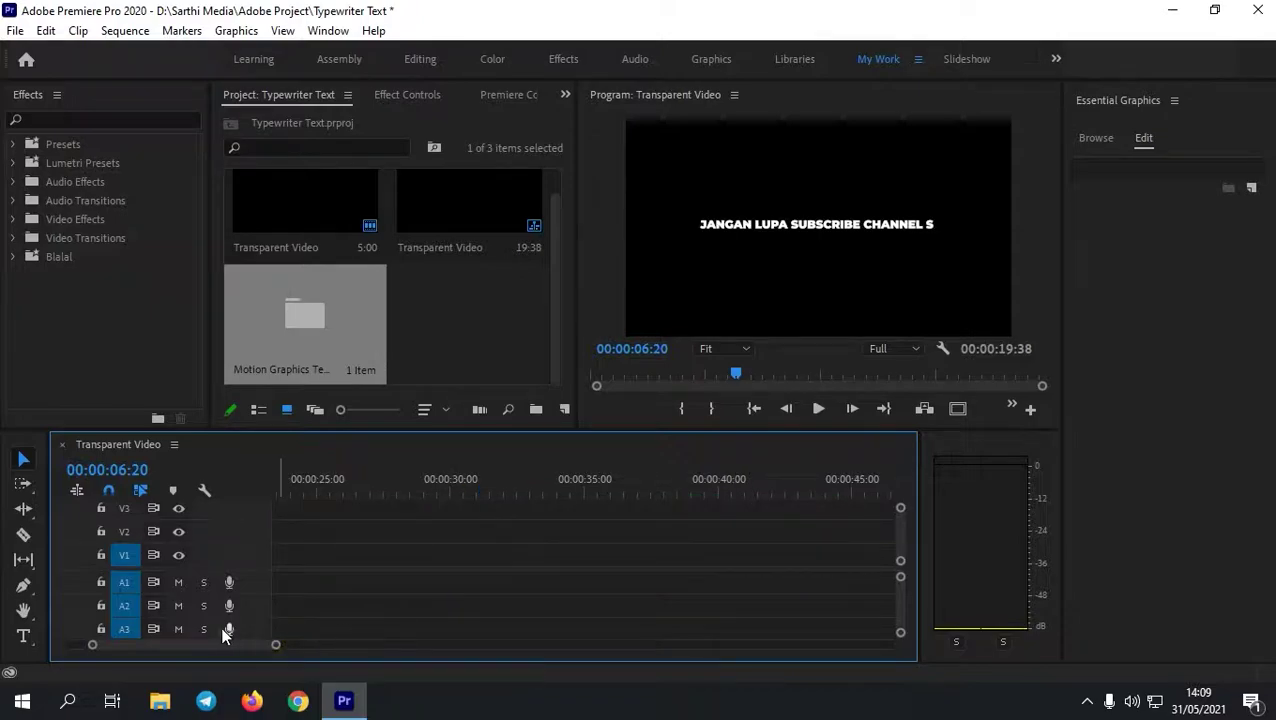
left_click_drag(251, 645, 466, 645)
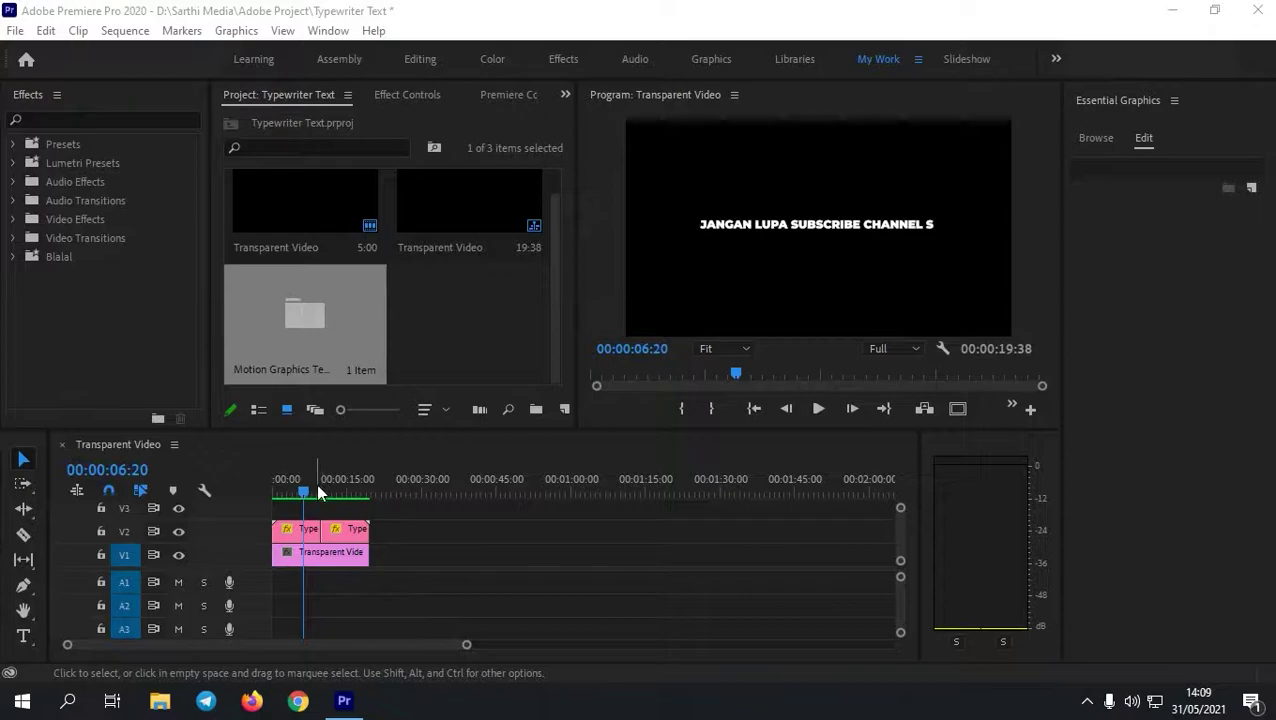
left_click_drag(309, 486, 232, 480)
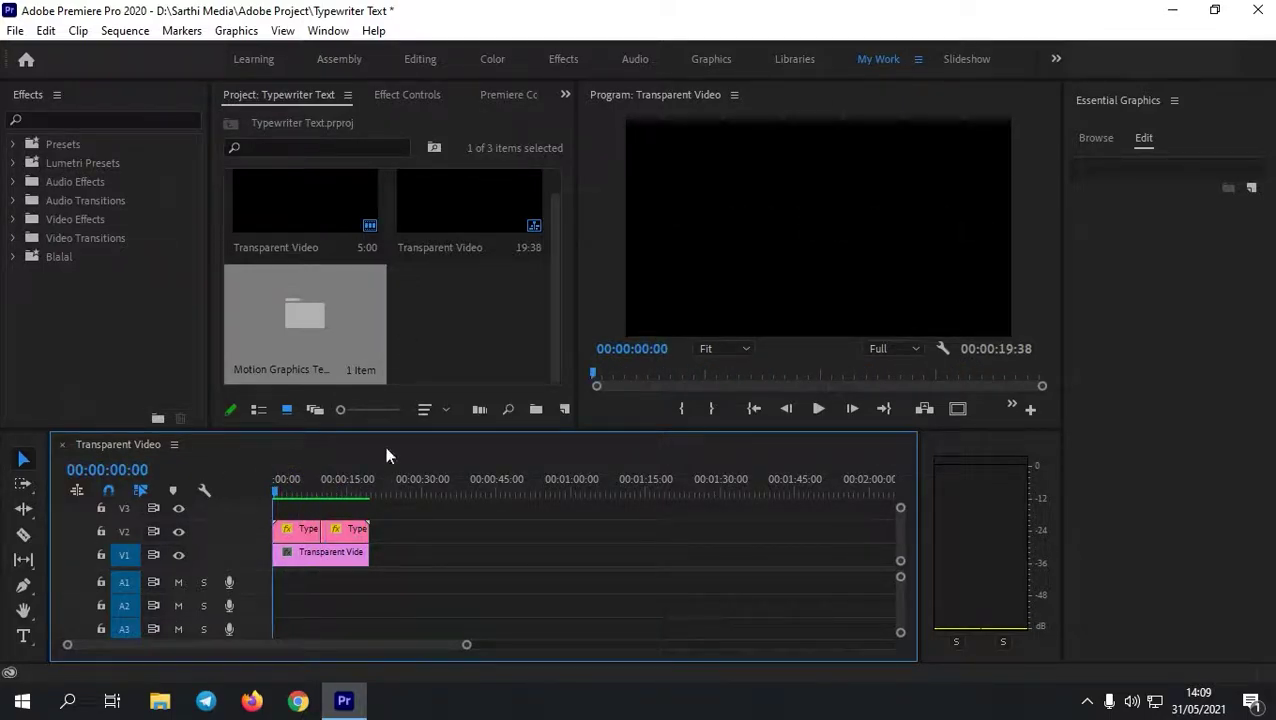
left_click_drag(343, 478, 236, 494)
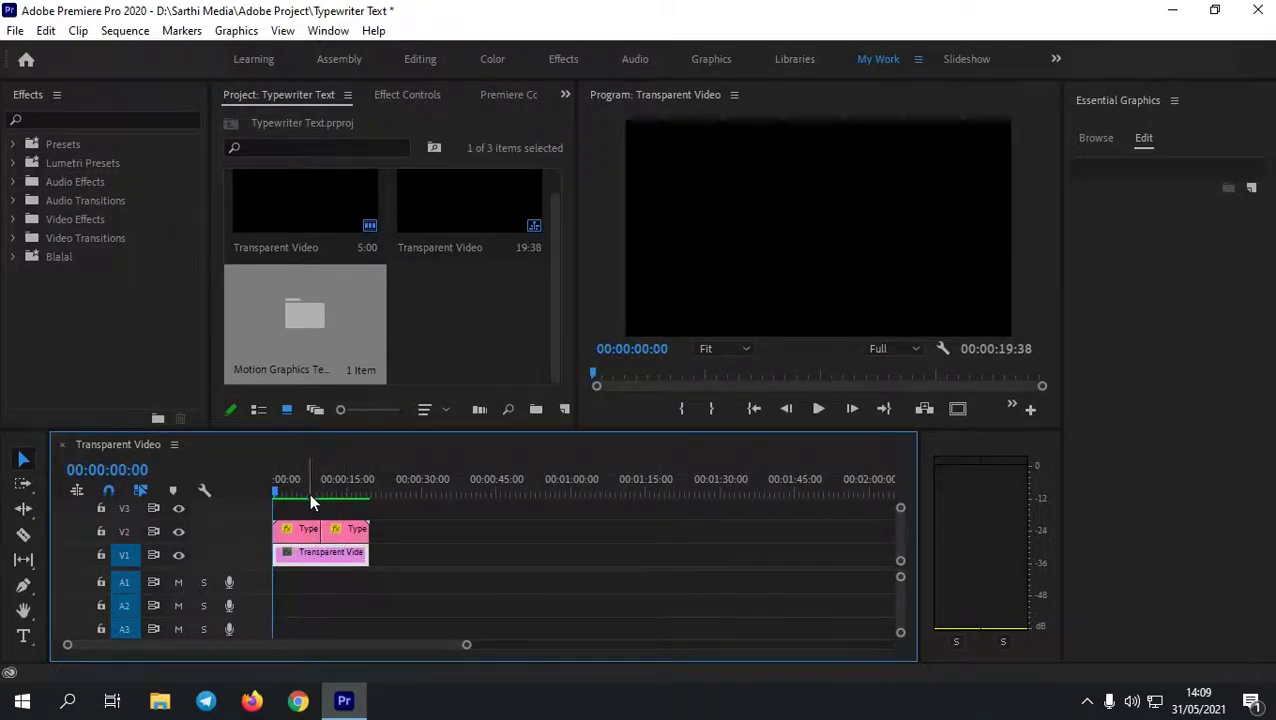
left_click_drag(307, 492, 347, 479)
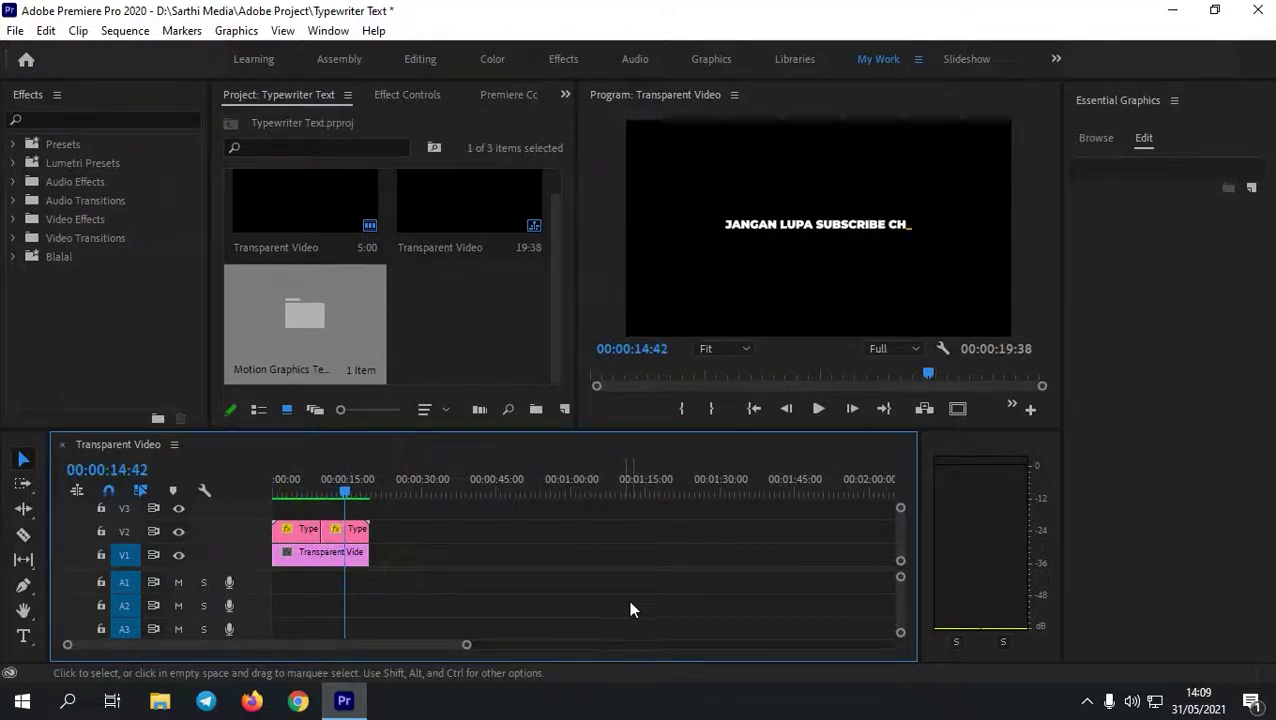